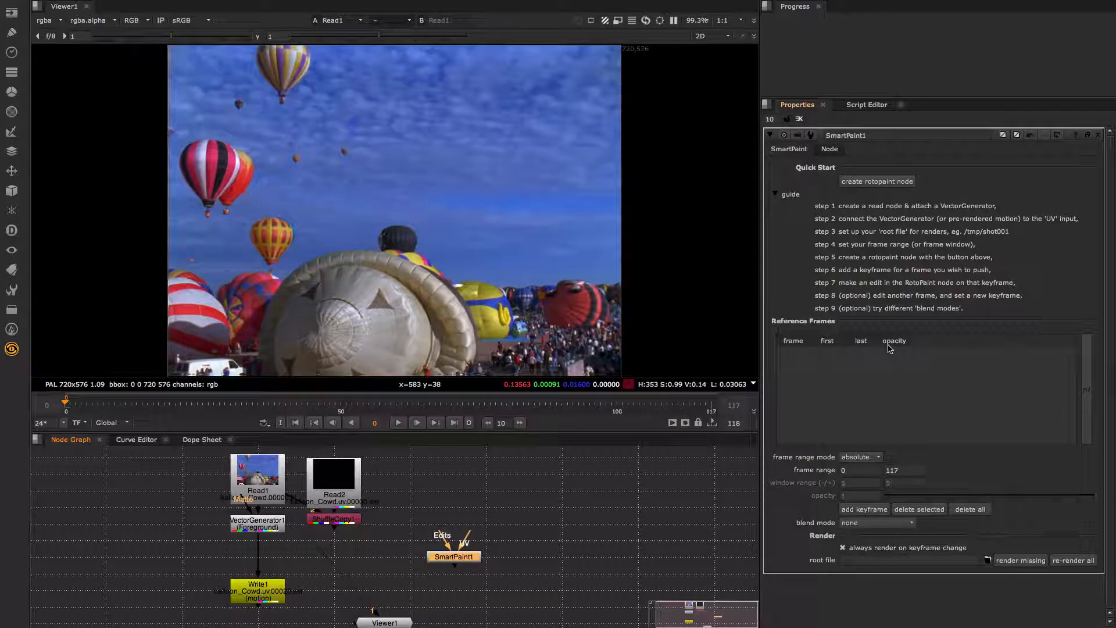
- Collapse the SmartPaint guide and connect SmartPaint1's UV input to VectorGenerator1
{"action": "left_click", "coordinate": [774, 195]}
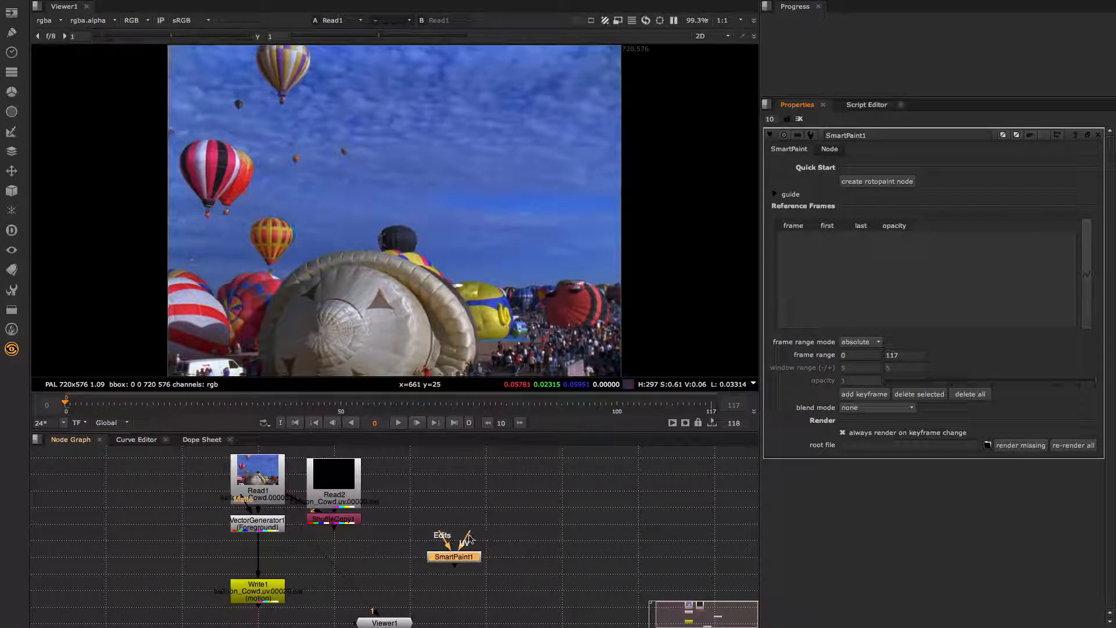
{"action": "left_click_drag", "start_coordinate": [470, 536], "coordinate": [266, 530]}
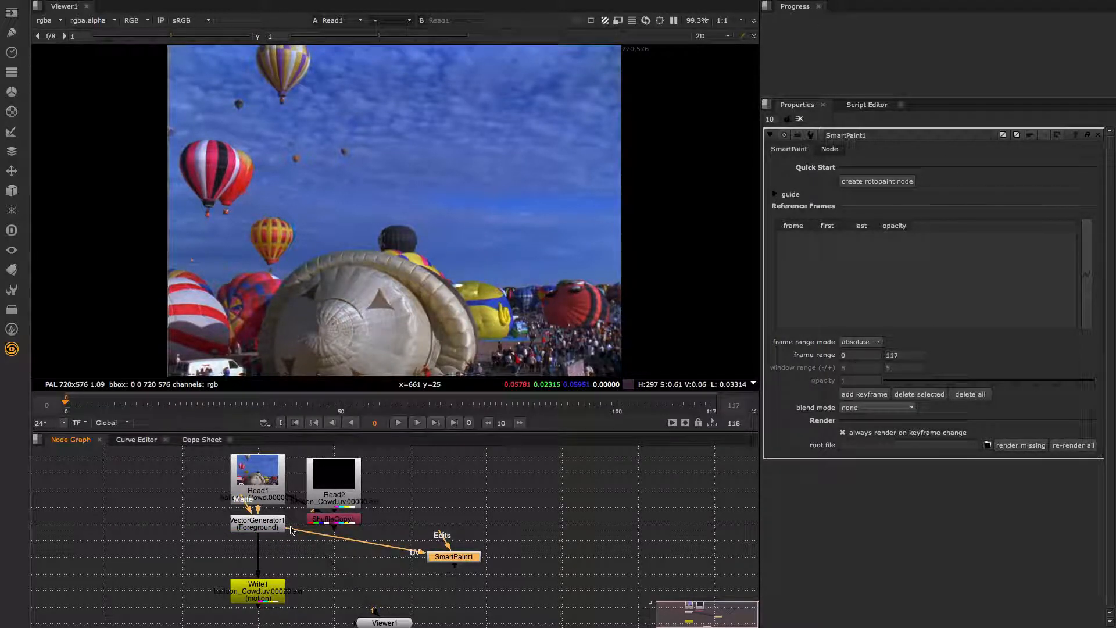
- Inspect the Write1, Read2 and ShuffleCopy1 node settings
{"action": "double_click", "coordinate": [270, 594]}
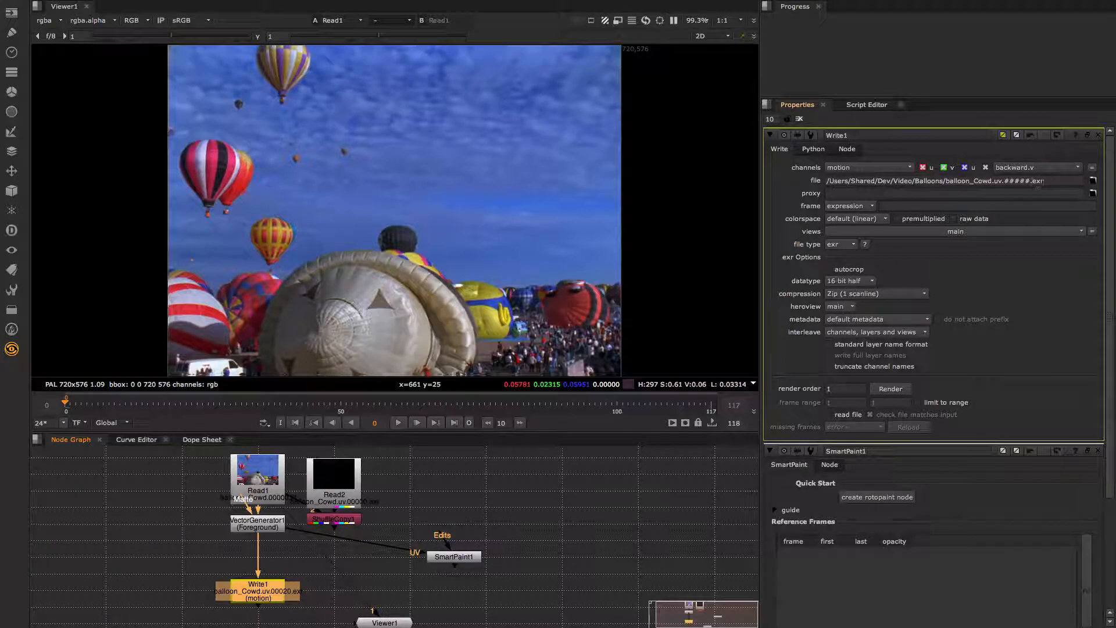
{"action": "left_click", "coordinate": [1097, 135]}
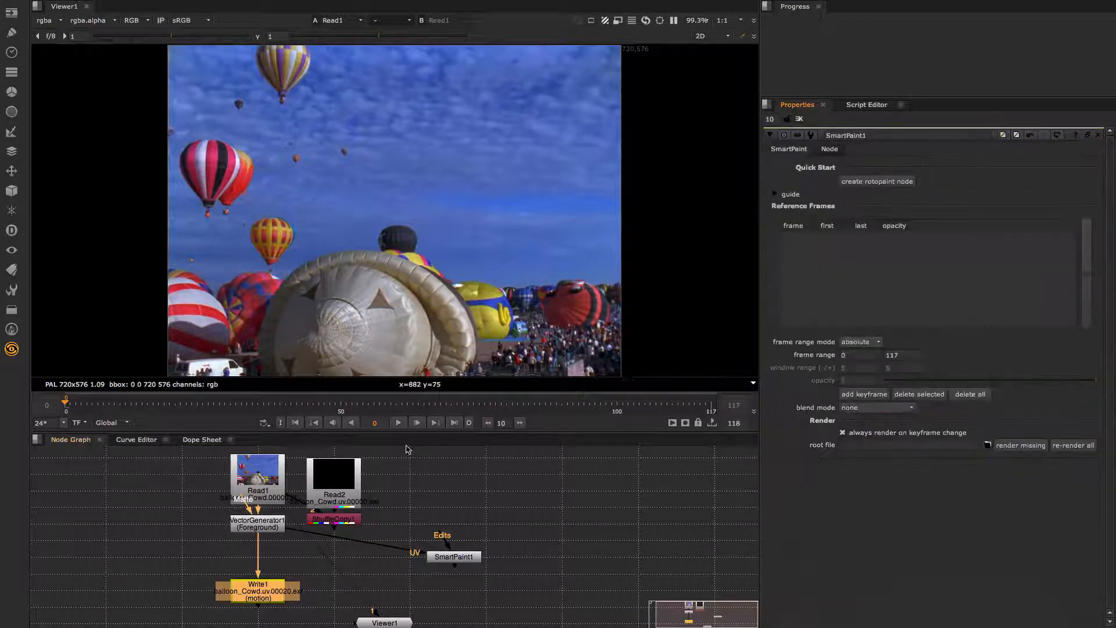
{"action": "double_click", "coordinate": [334, 483]}
{"action": "double_click", "coordinate": [358, 517]}
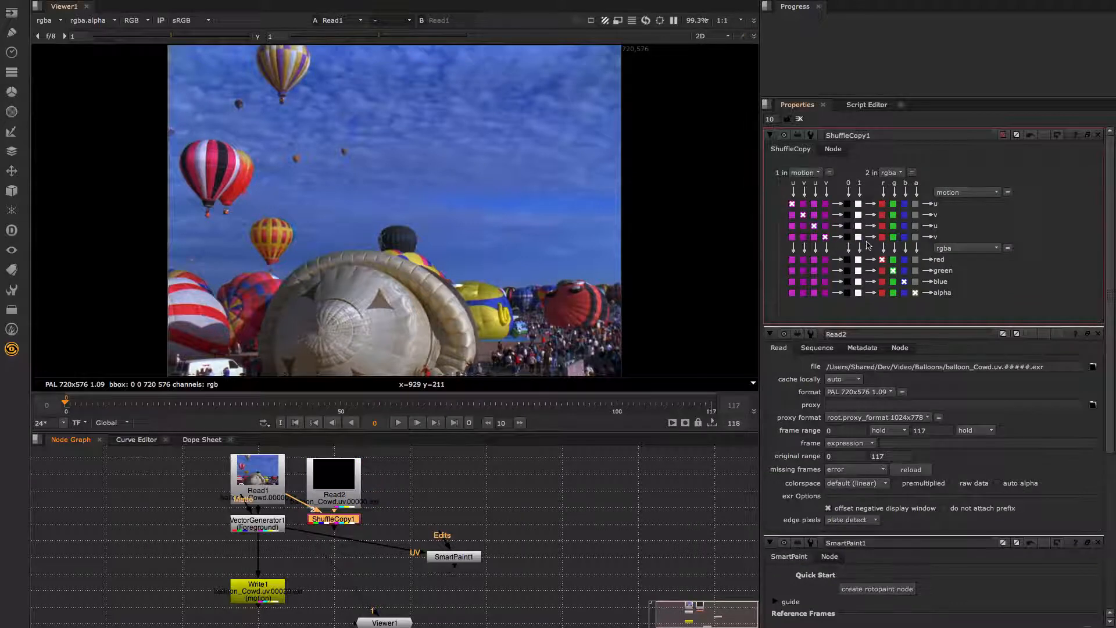
{"action": "key", "text": "Escape"}
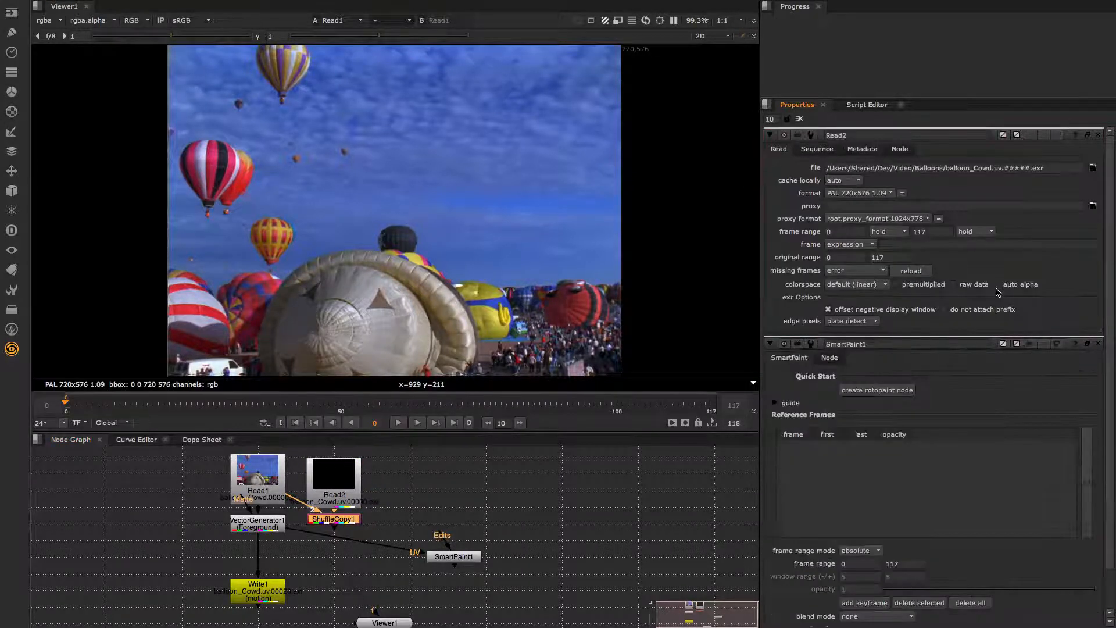
- Reroute SmartPaint1's UV input to ShuffleCopy1 and close the Read2 panel
{"action": "left_click_drag", "start_coordinate": [289, 534], "coordinate": [349, 520]}
{"action": "left_click", "coordinate": [1061, 279]}
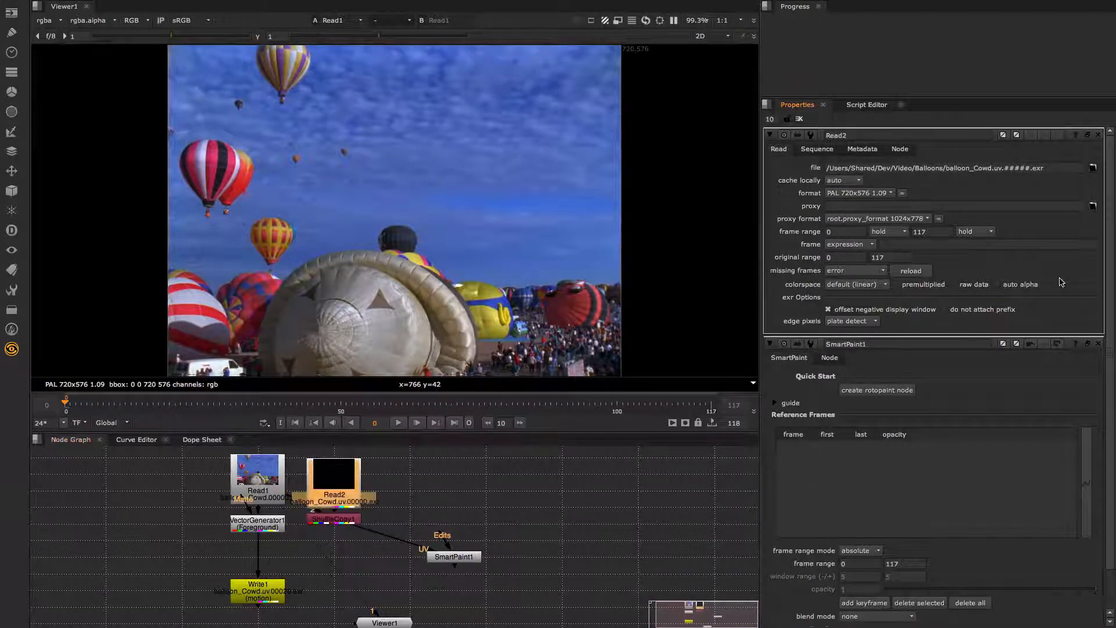
{"action": "key", "text": "Escape"}
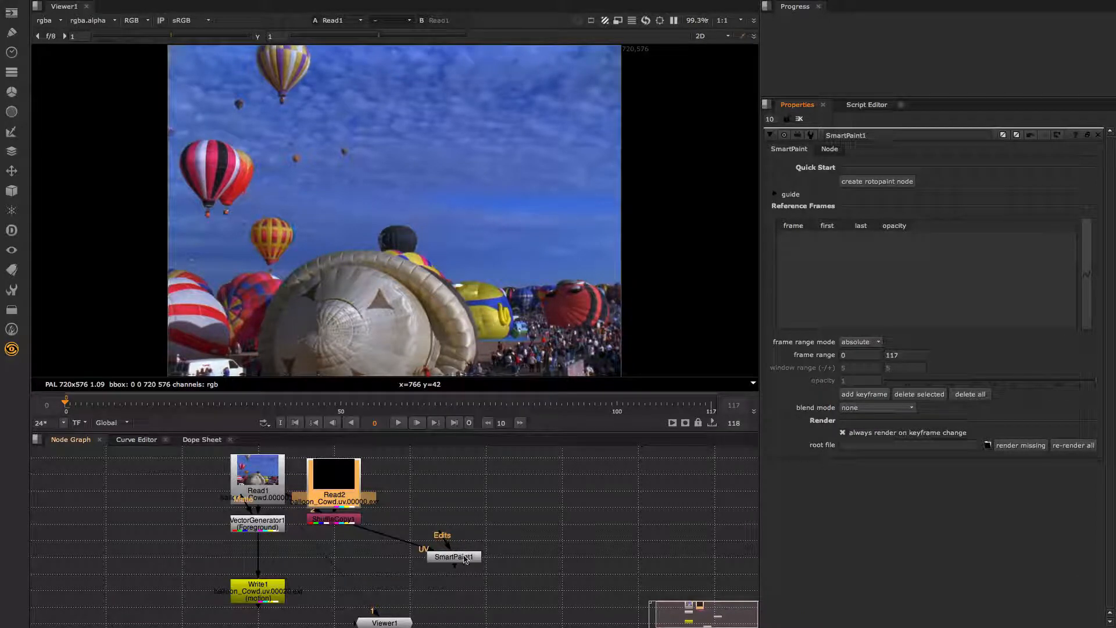
- Set SmartPaint1's root file path to /tmp/temp_balloon
{"action": "left_click", "coordinate": [854, 445]}
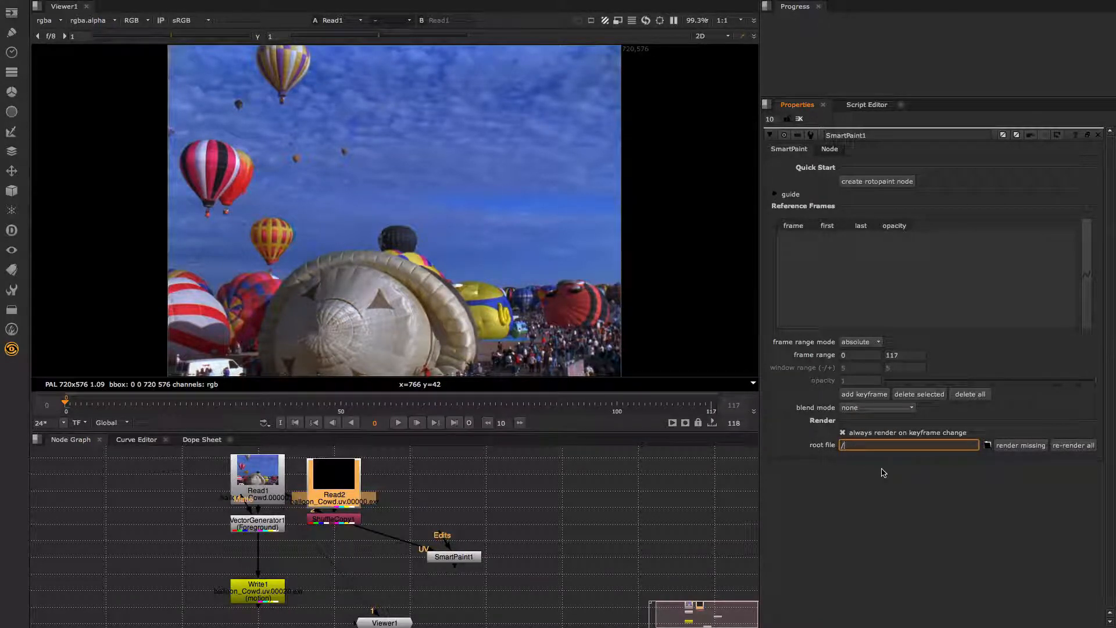
{"action": "type", "text": "tmp/"}
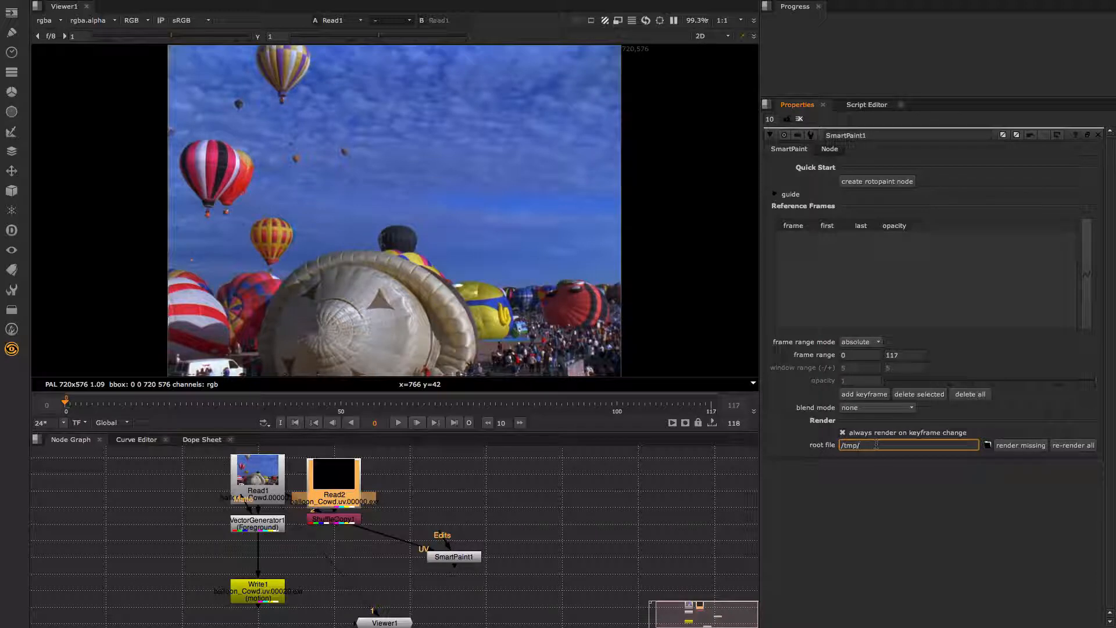
{"action": "type", "text": "temp_balloo"}
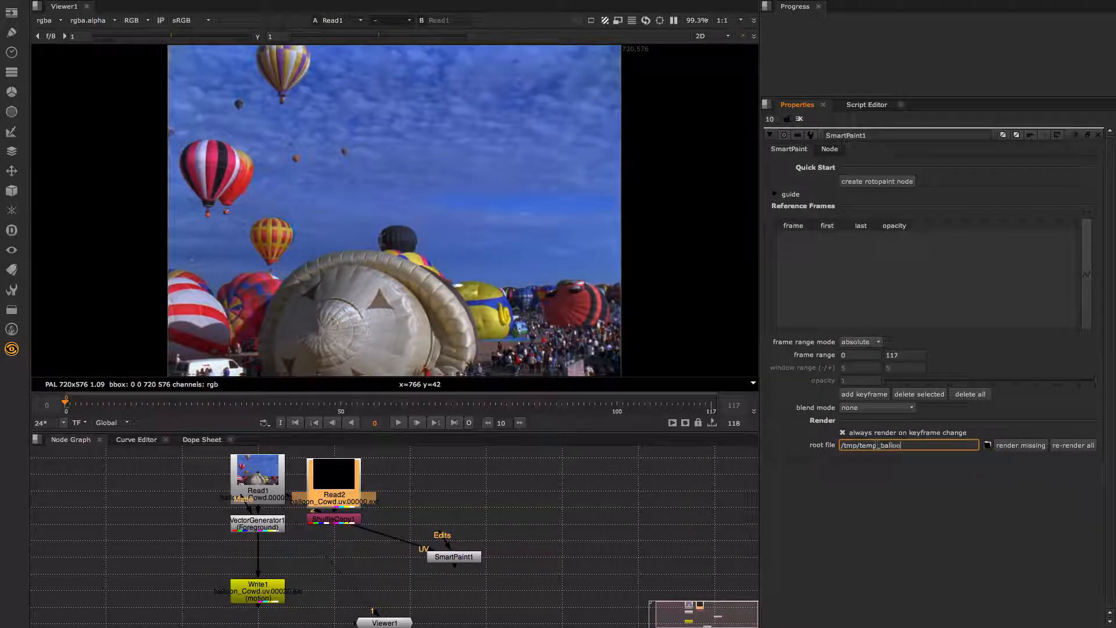
{"action": "type", "text": "n"}
{"action": "key", "text": "Return"}
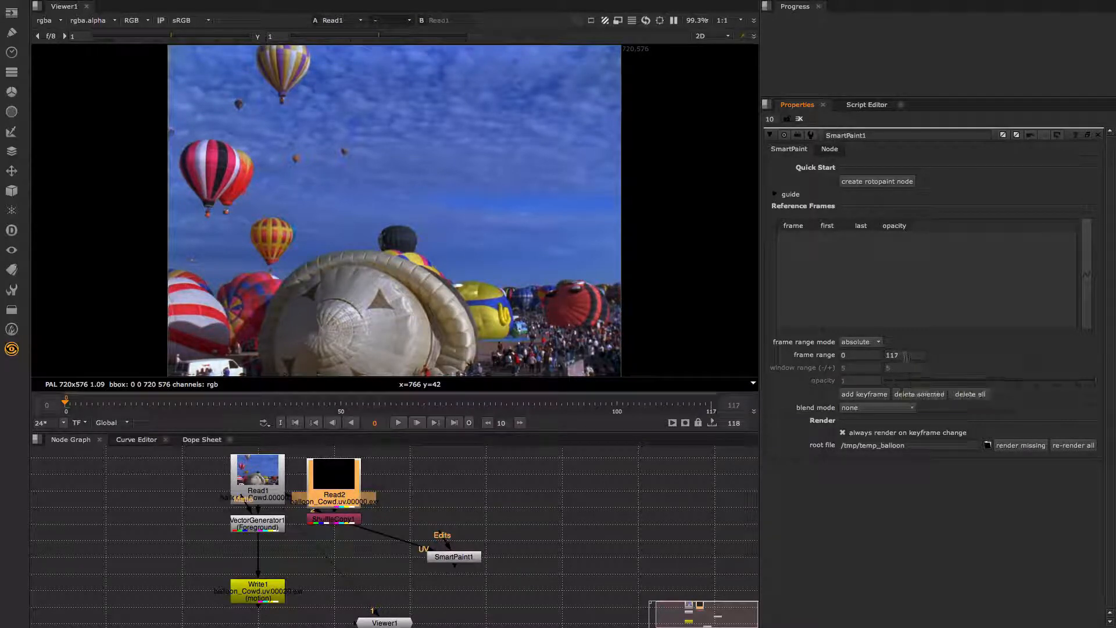
- Change the frame range's last frame to 10
{"action": "double_click", "coordinate": [906, 355]}
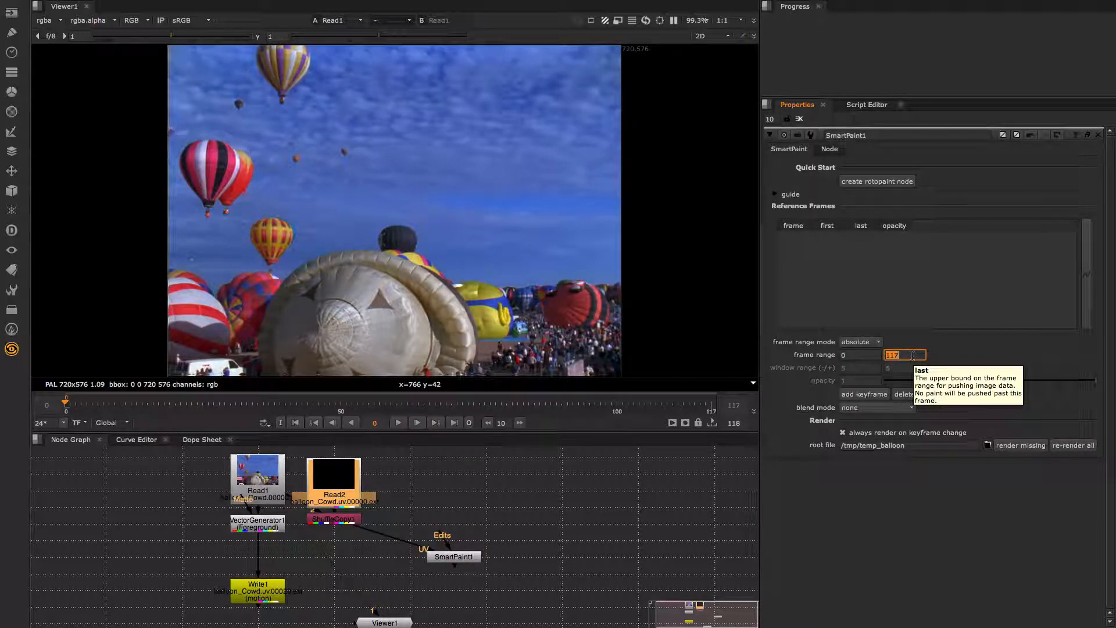
{"action": "type", "text": "10"}
{"action": "left_click", "coordinate": [976, 357]}
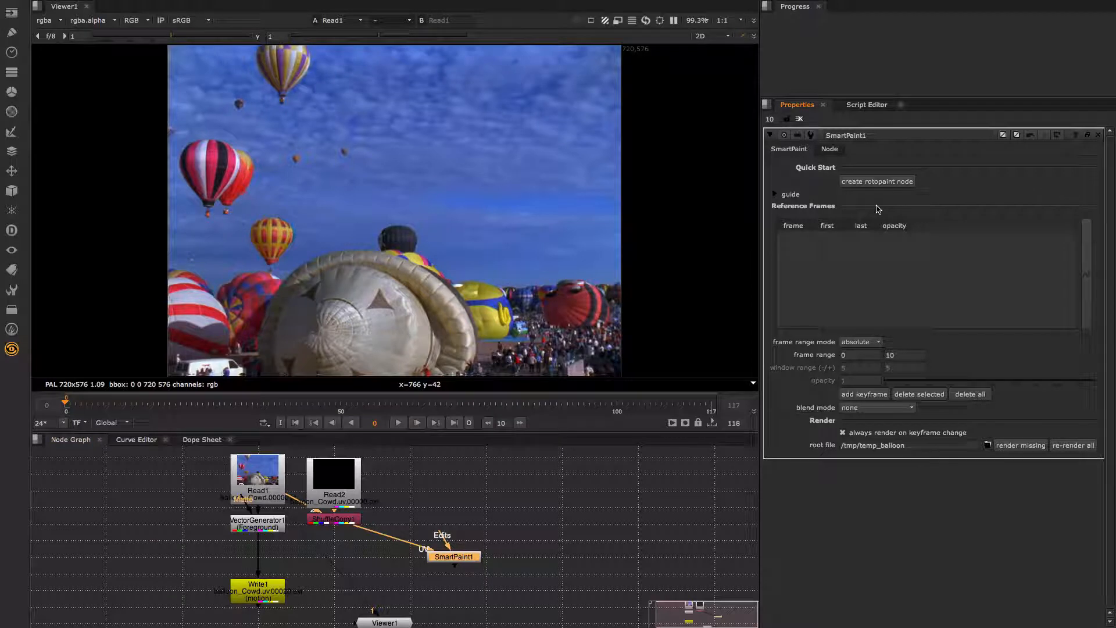
- Add a frame 0 reference keyframe spanning frames 0–10, then check the empty Edits input
{"action": "left_click", "coordinate": [871, 397]}
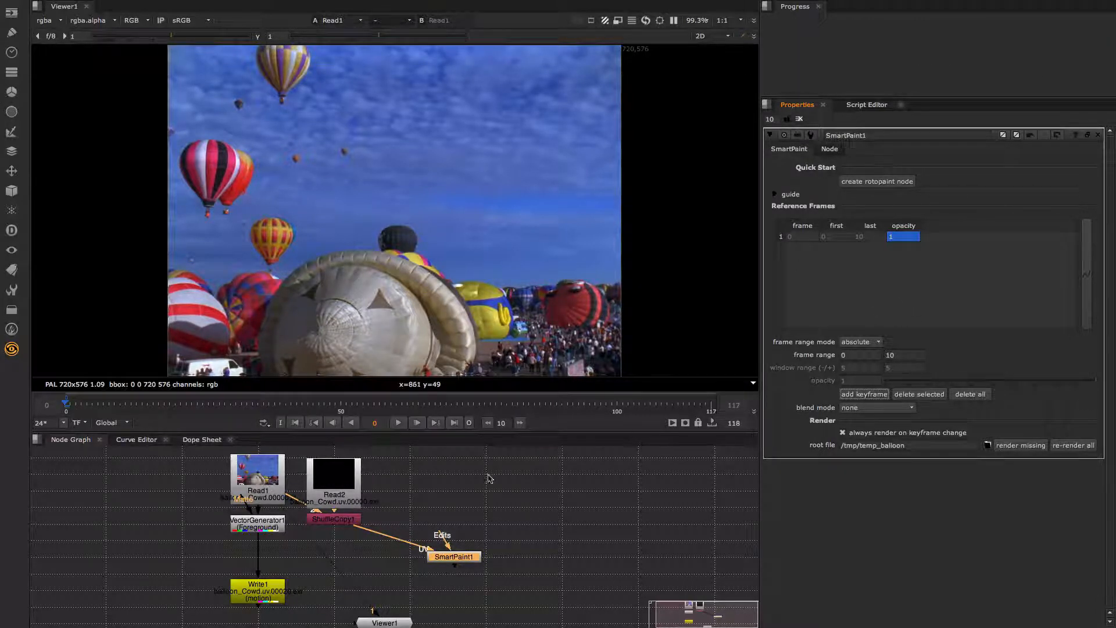
{"action": "left_click_drag", "start_coordinate": [448, 540], "coordinate": [468, 497]}
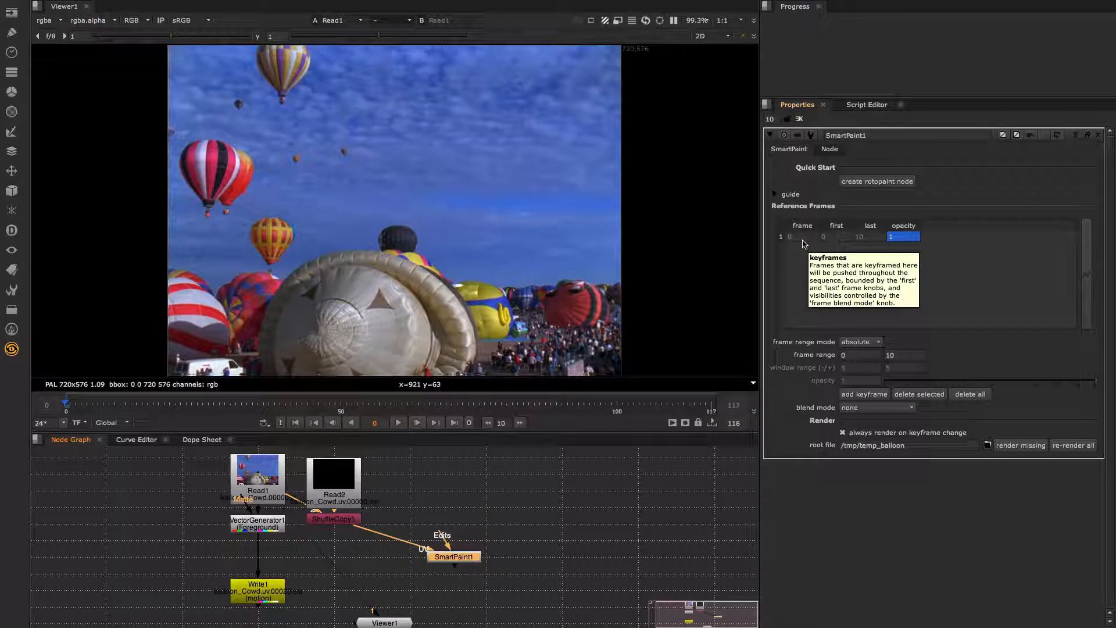
- Create RotoPaint1 feeding SmartPaint1's Edits input and bring its properties to the top
{"action": "left_click", "coordinate": [870, 183]}
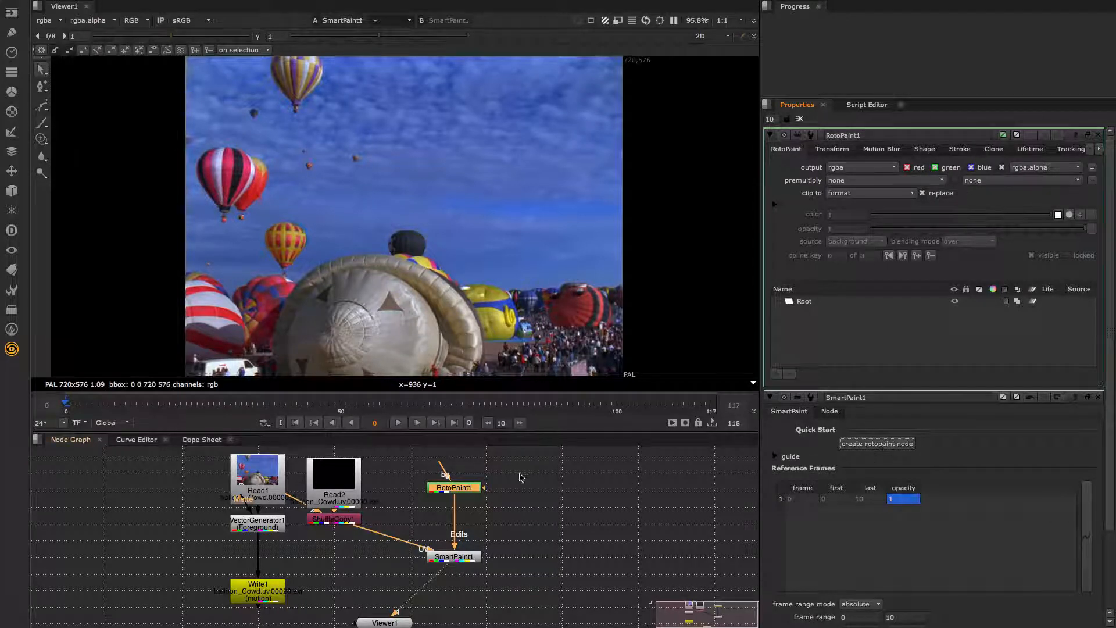
{"action": "double_click", "coordinate": [467, 559]}
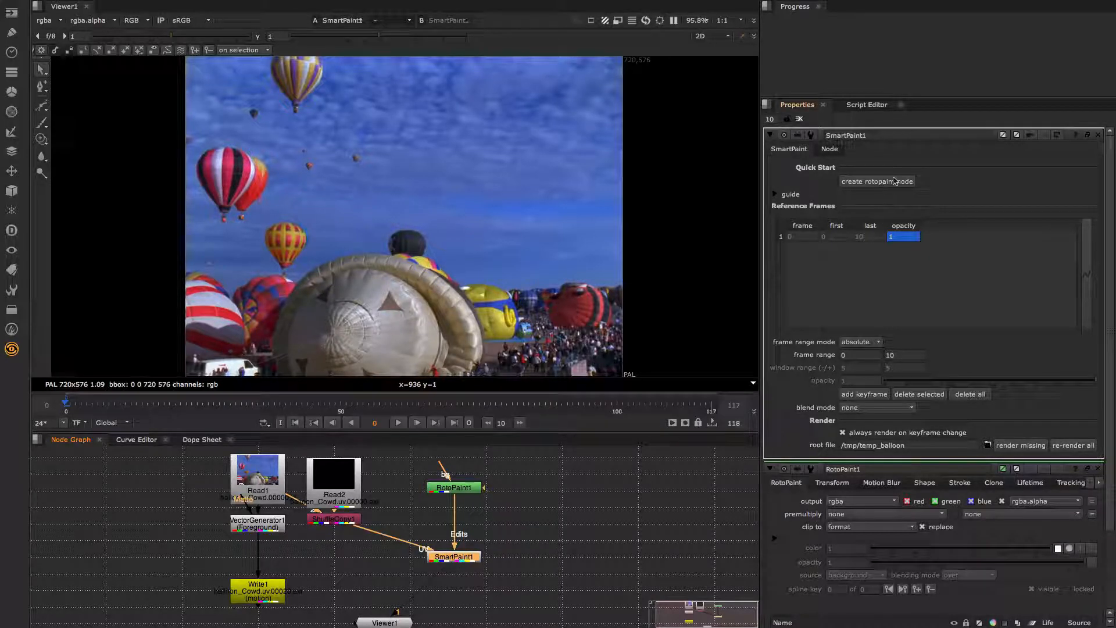
{"action": "double_click", "coordinate": [465, 487]}
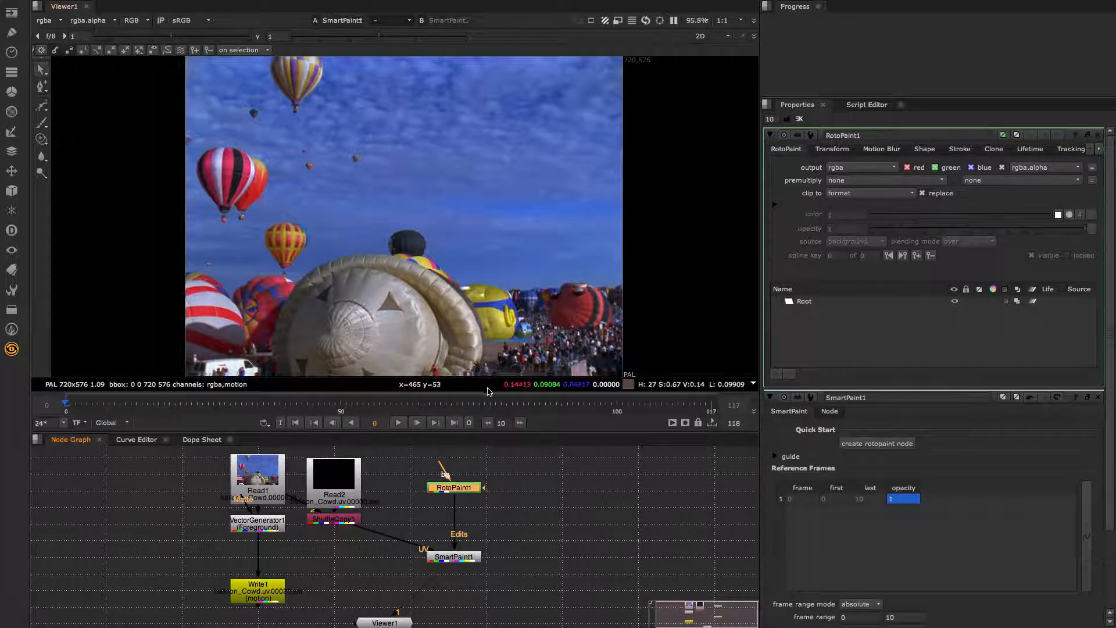
- Brush two eyes and a smile in the sky, then play back the clip
{"action": "left_click", "coordinate": [41, 123]}
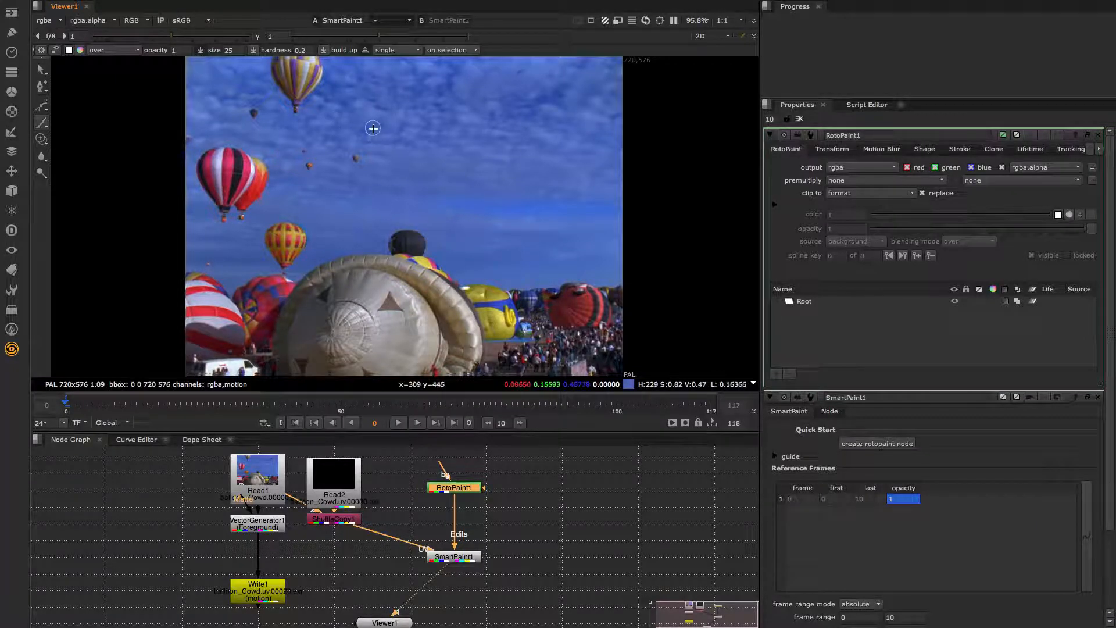
{"action": "mouse_move", "coordinate": [347, 113]}
{"action": "left_mouse_down"}
{"action": "mouse_move", "coordinate": [346, 93]}
{"action": "mouse_move", "coordinate": [373, 88]}
{"action": "left_mouse_up"}
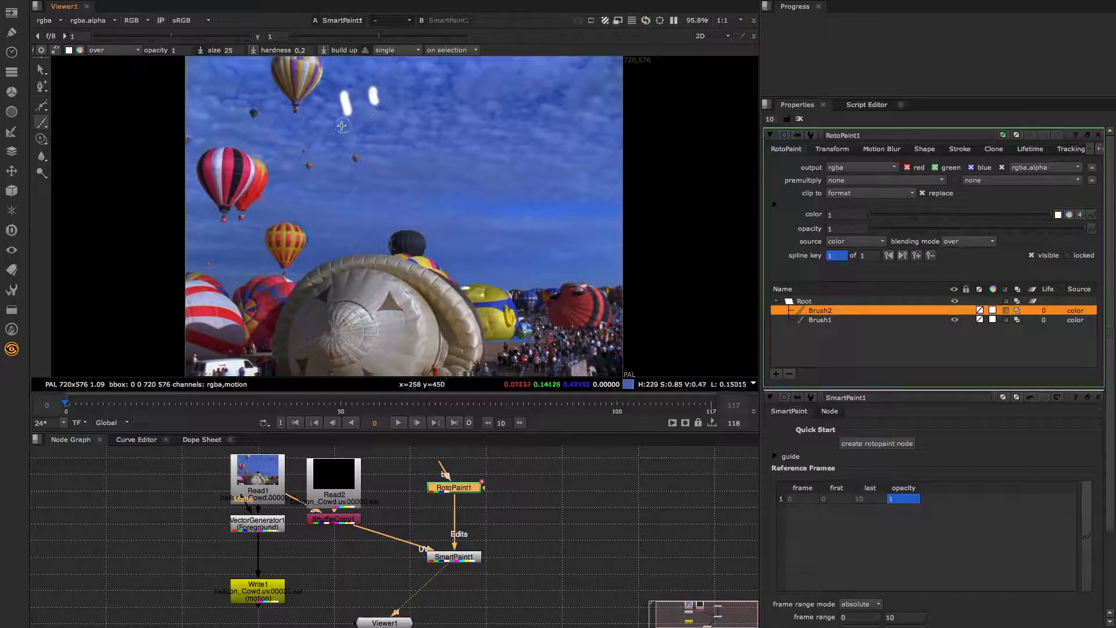
{"action": "mouse_move", "coordinate": [344, 130]}
{"action": "left_mouse_down"}
{"action": "mouse_move", "coordinate": [380, 137]}
{"action": "mouse_move", "coordinate": [399, 120]}
{"action": "left_mouse_up"}
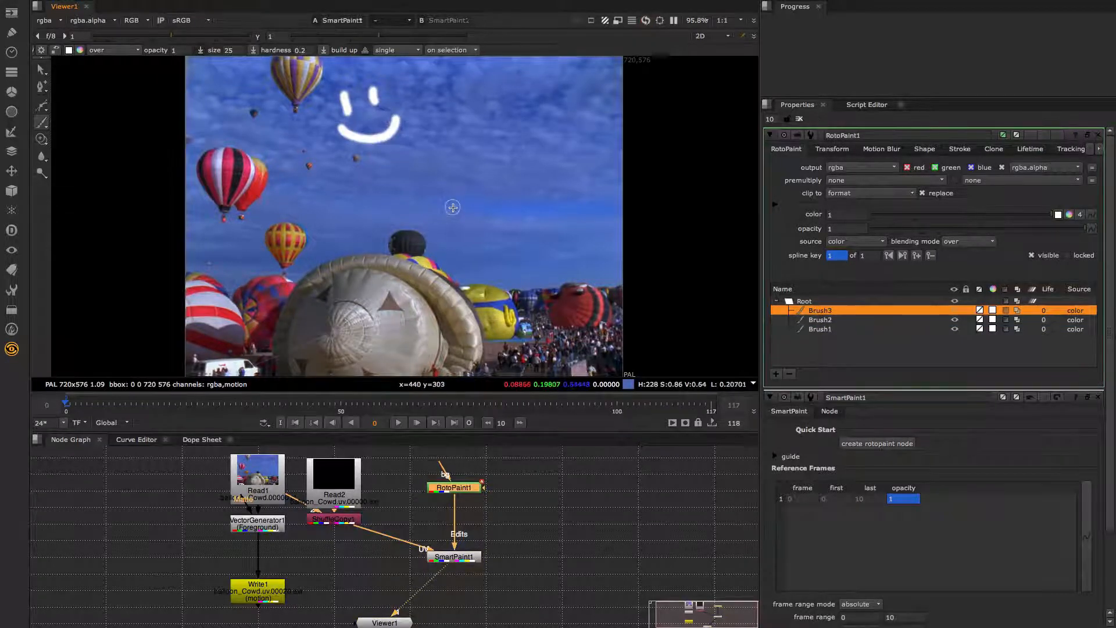
{"action": "key", "text": "l"}
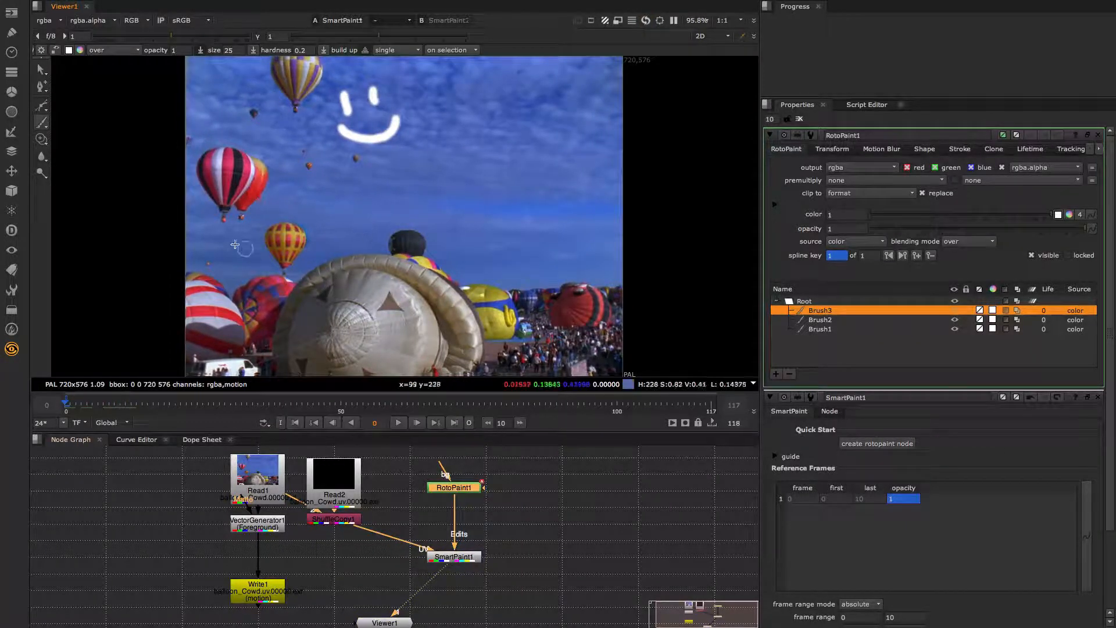
- Switch to the Clone tool and zoom in near the smiley face
{"action": "left_click", "coordinate": [42, 138]}
{"action": "middle_click_drag", "start_coordinate": [368, 157], "coordinate": [516, 213]}
{"action": "scroll", "coordinate": [516, 213], "scroll_direction": "up", "scroll_amount": 5}
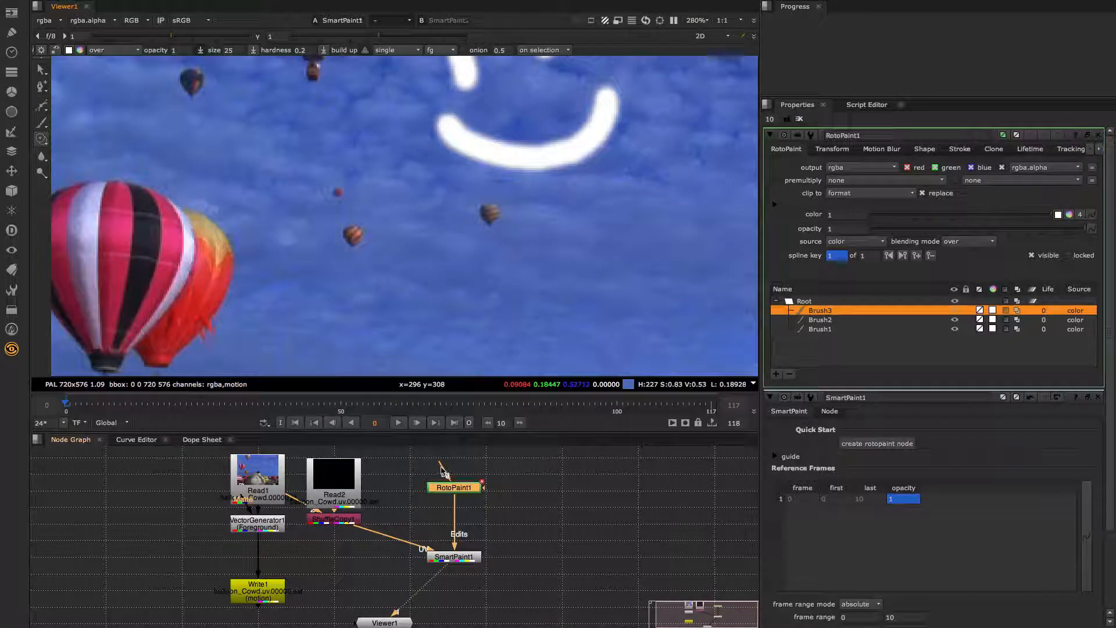
- Connect RotoPaint1's bg input to Read1 and set the clone source to bg
{"action": "left_click_drag", "start_coordinate": [445, 472], "coordinate": [494, 456]}
{"action": "left_click_drag", "start_coordinate": [288, 480], "coordinate": [287, 480]}
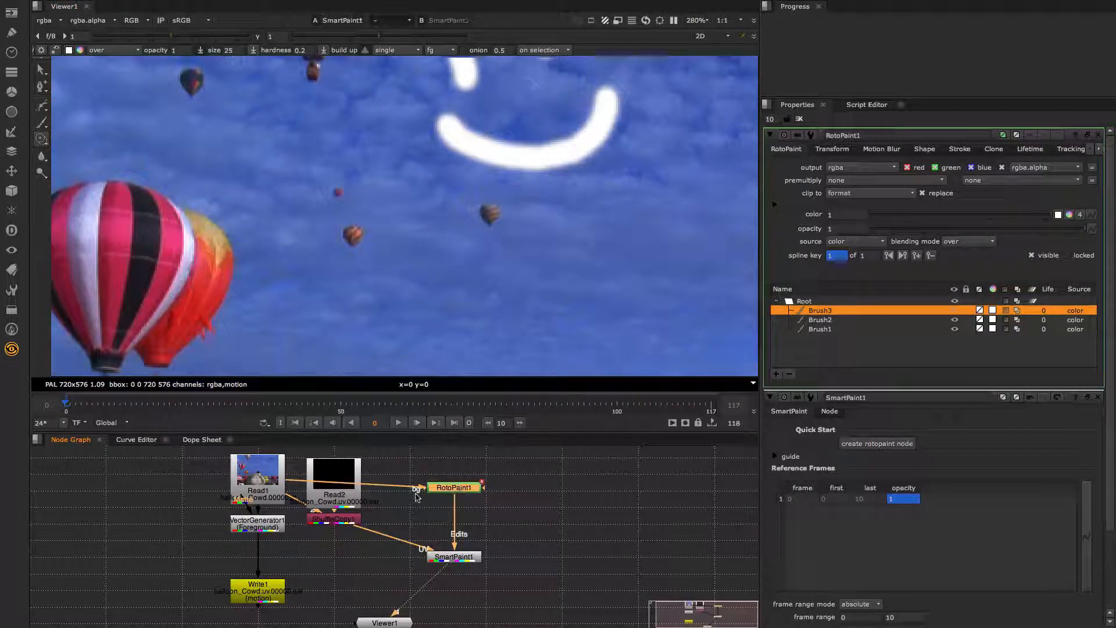
{"action": "left_click", "coordinate": [441, 50]}
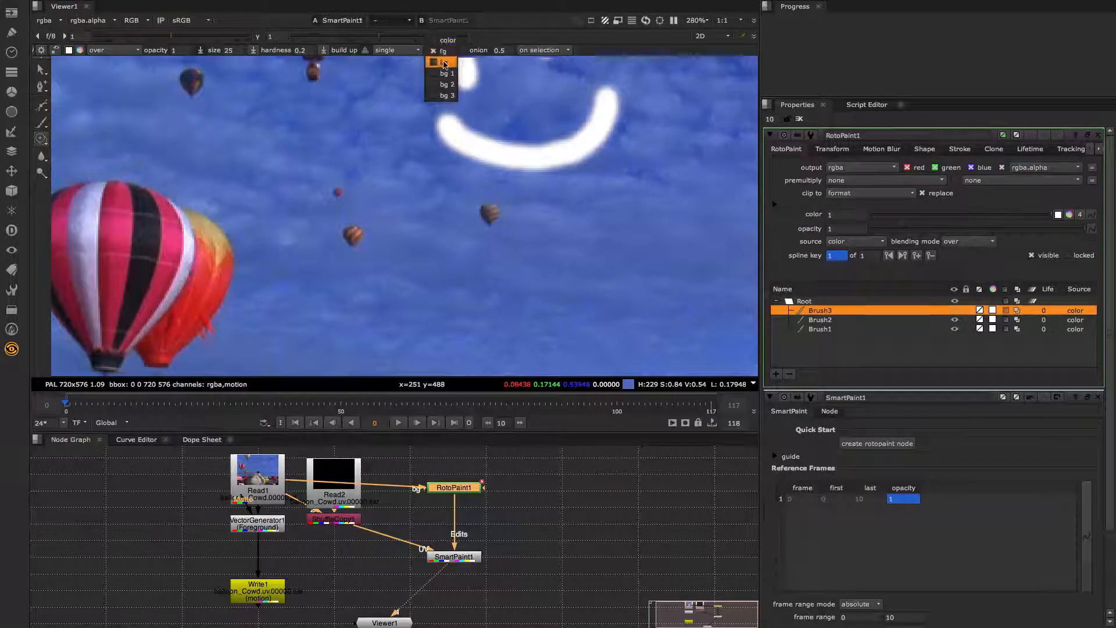
{"action": "left_click", "coordinate": [444, 62]}
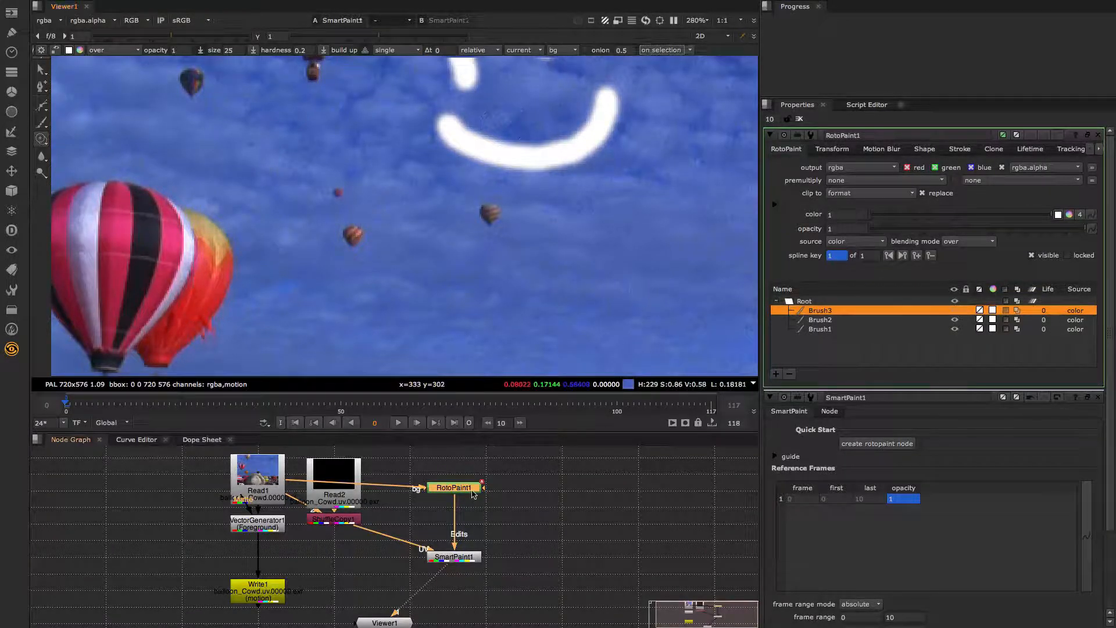
- View RotoPaint1's output, then view SmartPaint1's result in the Viewer
{"action": "key", "text": "1"}
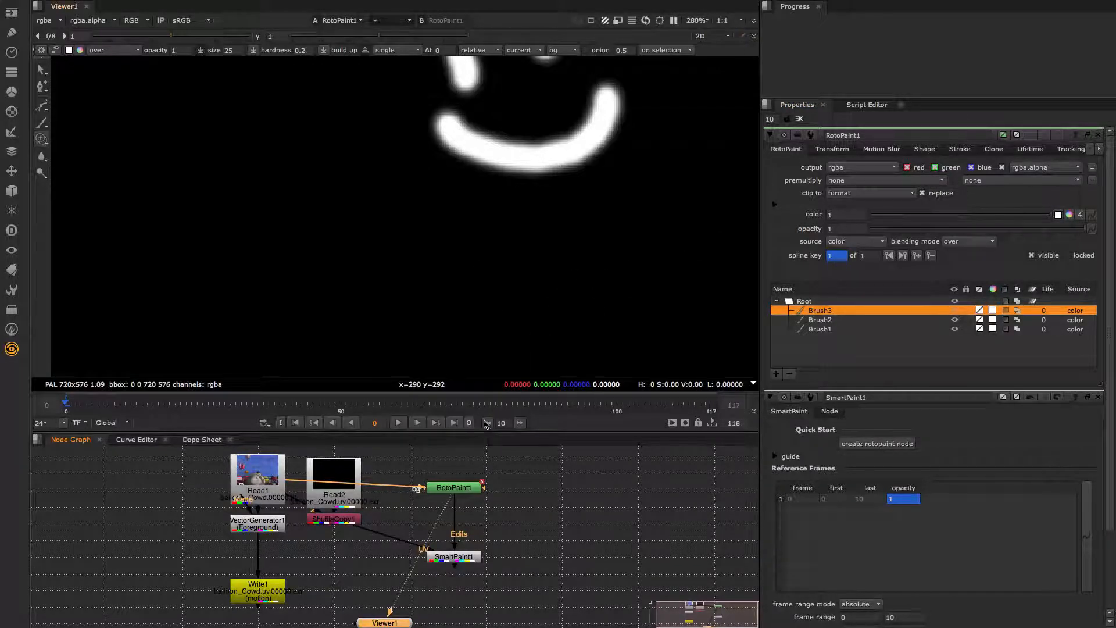
{"action": "left_click", "coordinate": [451, 562]}
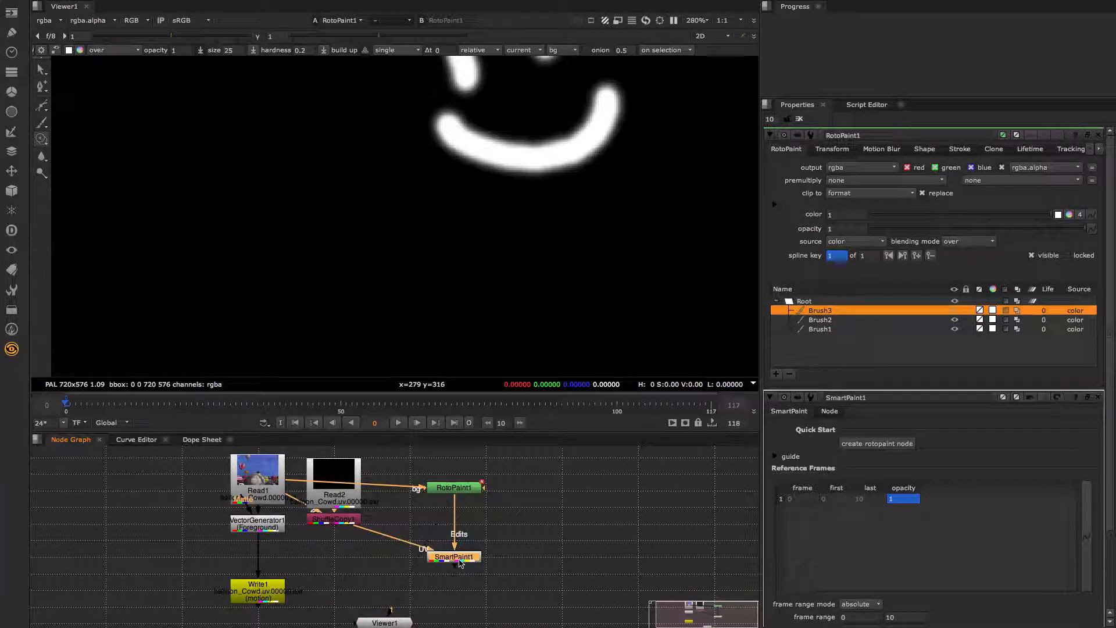
{"action": "key", "text": "1"}
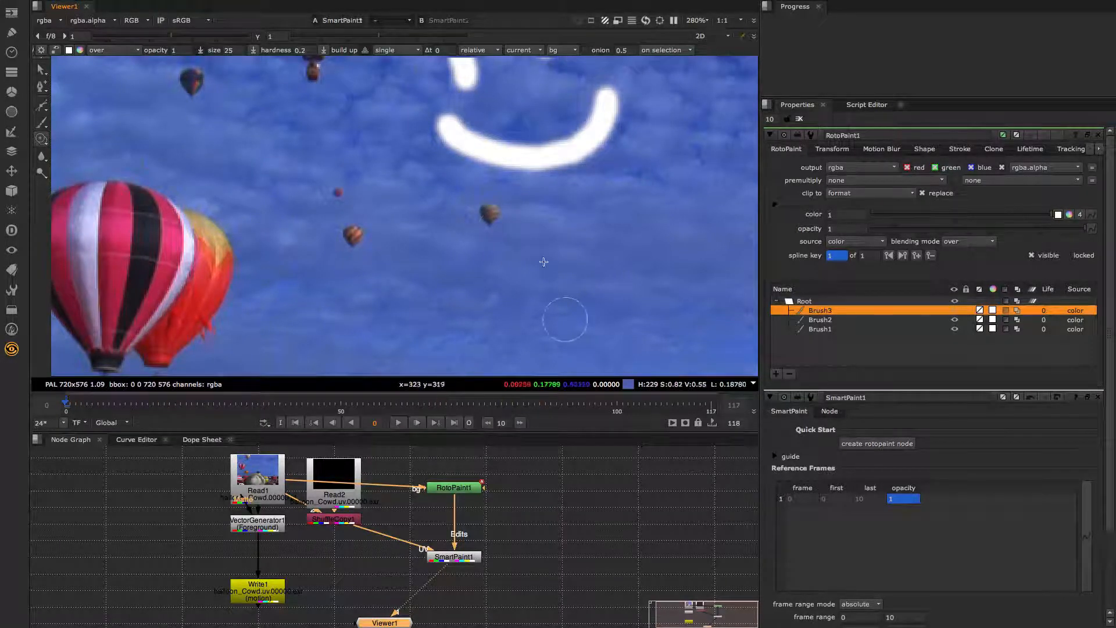
- Clone out four small distant balloons in the sky at frame 0
{"action": "left_click_drag", "start_coordinate": [490, 212], "coordinate": [493, 213]}
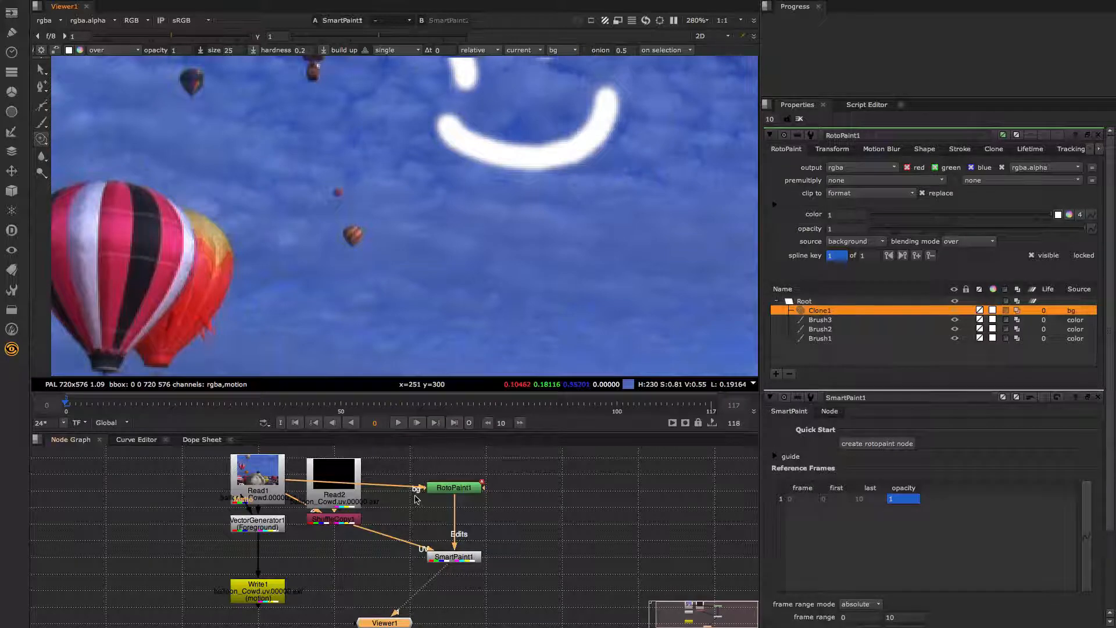
{"action": "left_click_drag", "start_coordinate": [350, 235], "coordinate": [355, 238]}
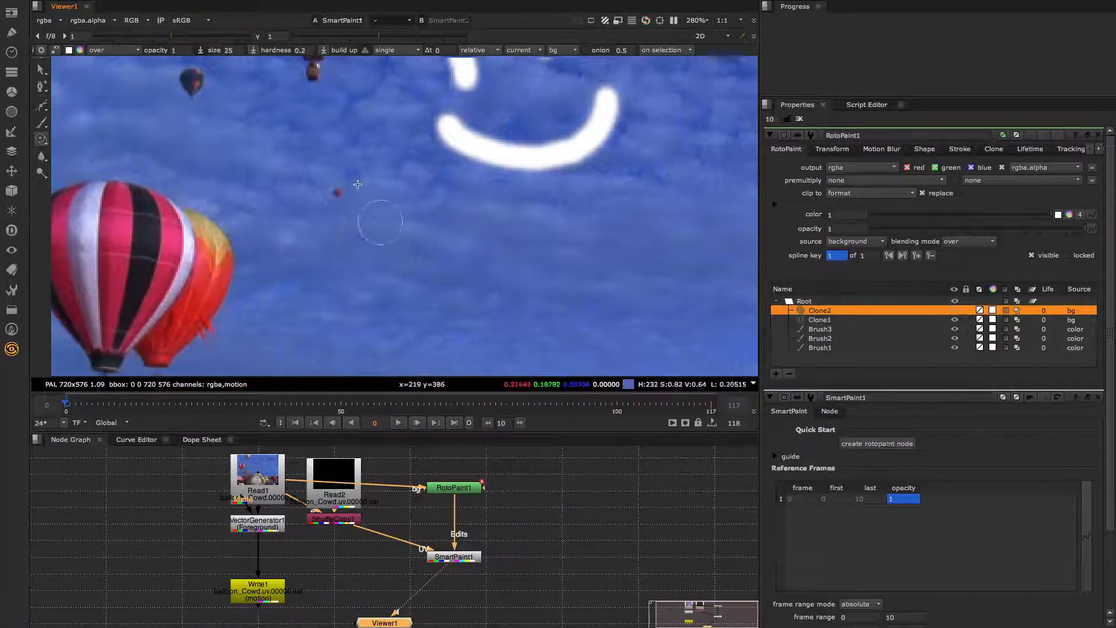
{"action": "left_click_drag", "start_coordinate": [340, 182], "coordinate": [337, 191]}
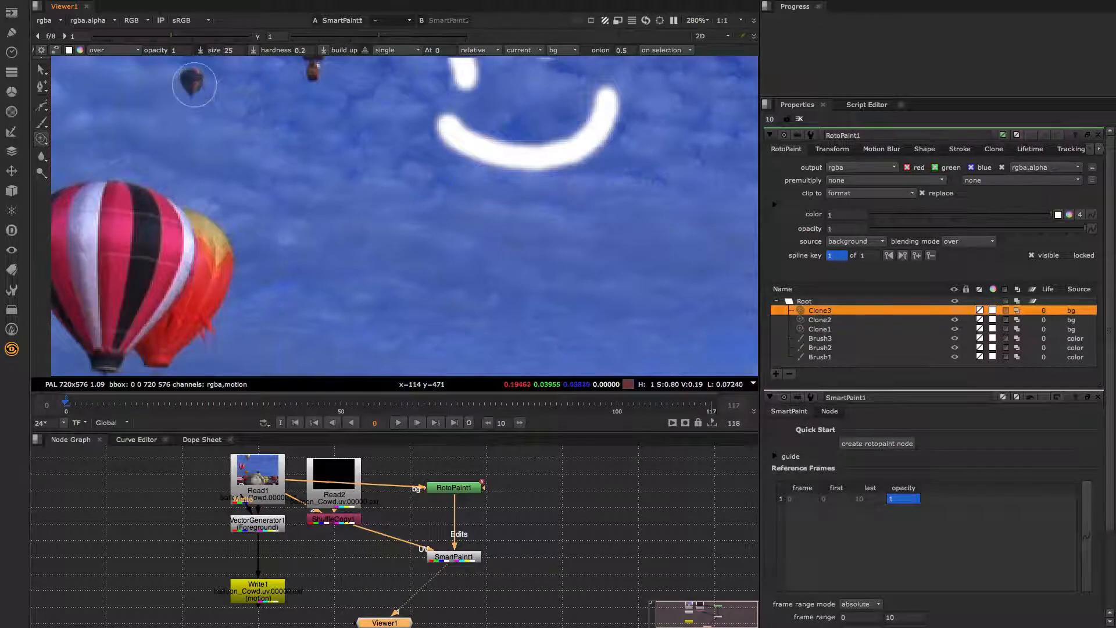
{"action": "left_click_drag", "start_coordinate": [190, 85], "coordinate": [186, 83]}
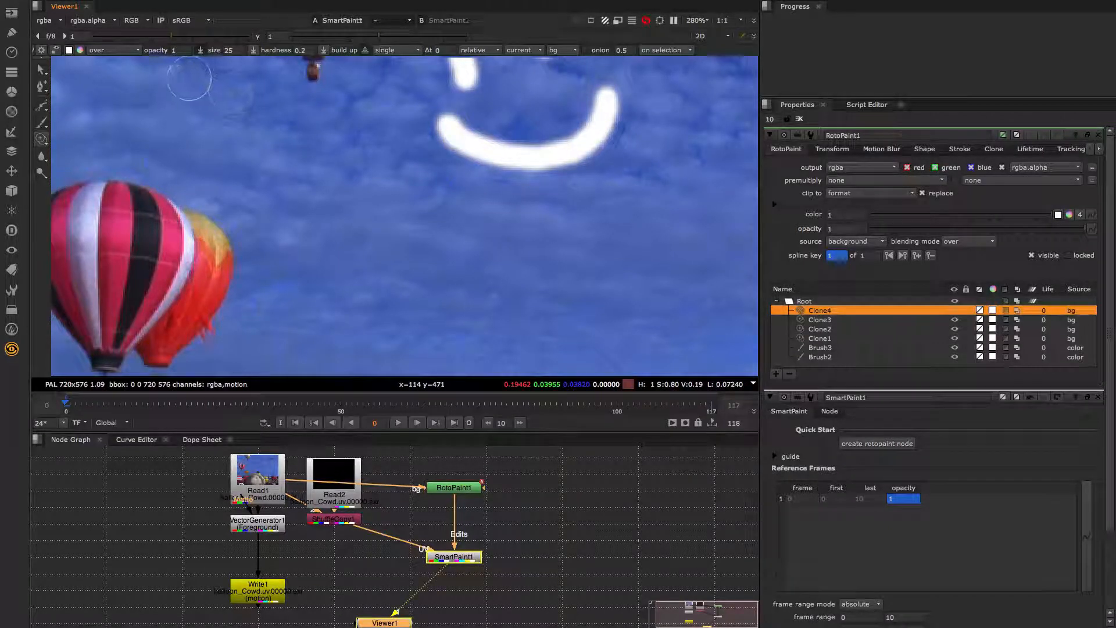
- Step through frames 0–11 to check how the clone edits hold, ending on frame 0
{"action": "key", "text": "Right"}
{"action": "key", "text": "Right"}
{"action": "key", "text": "Right"}
{"action": "key", "text": "Right"}
{"action": "key", "text": "Right"}
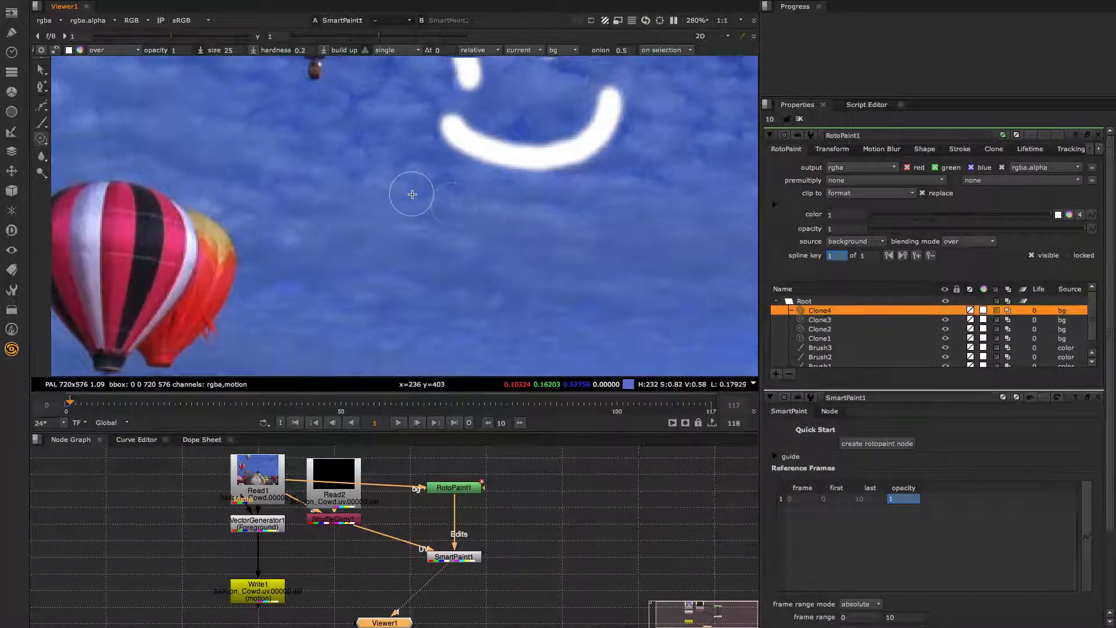
{"action": "key", "text": "Right"}
{"action": "key", "text": "Right"}
{"action": "key", "text": "Right"}
{"action": "key", "text": "Right"}
{"action": "key", "text": "Right"}
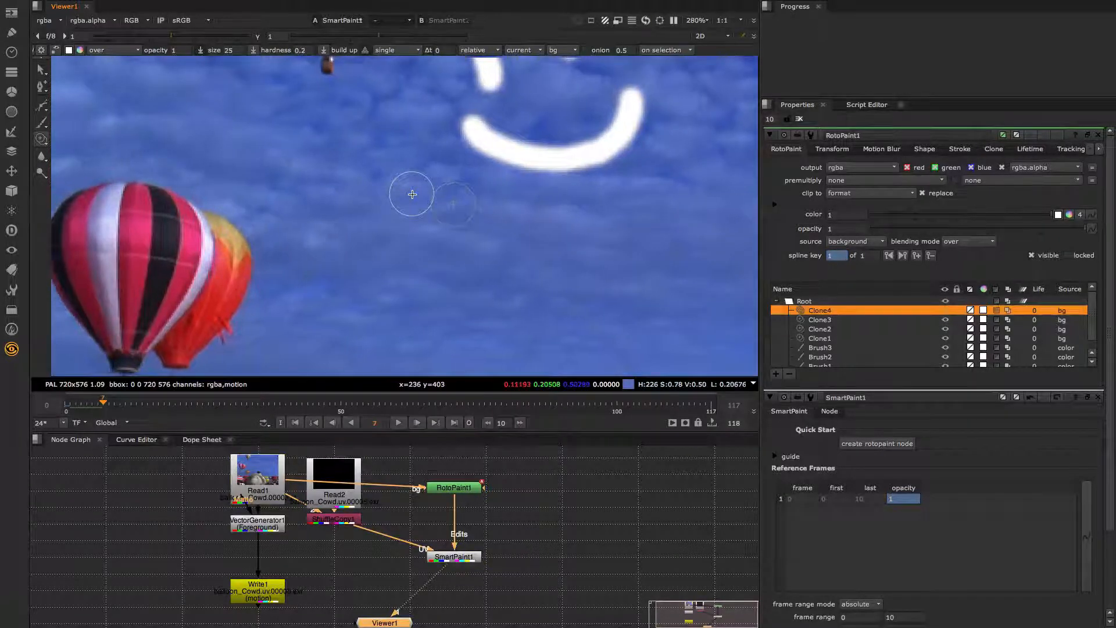
{"action": "key", "text": "Left"}
{"action": "key", "text": "Left"}
{"action": "key", "text": "Left"}
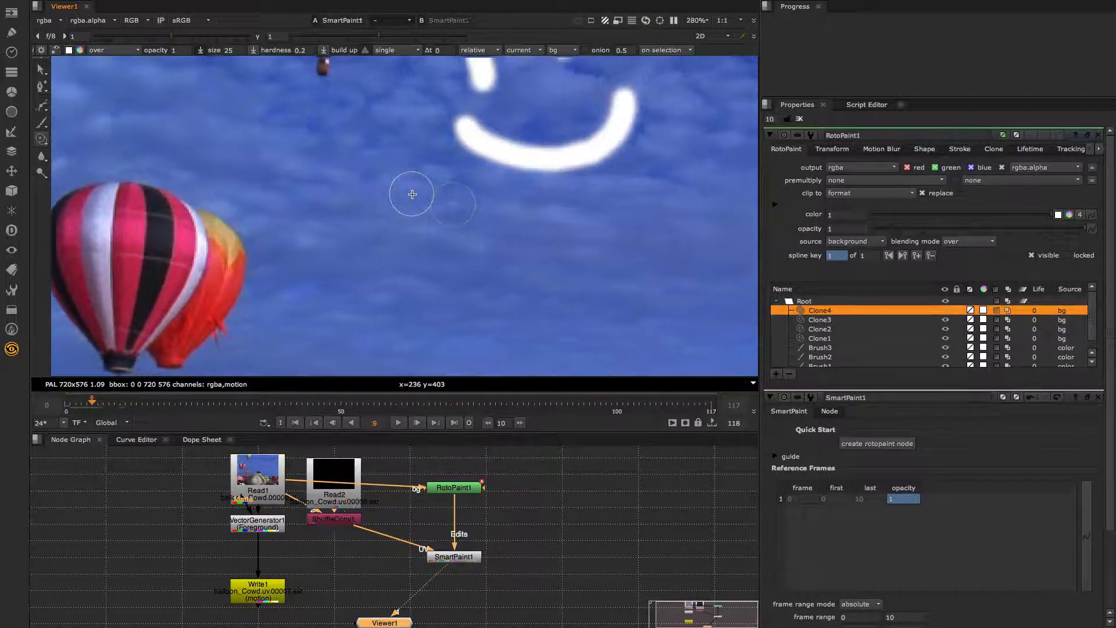
{"action": "key", "text": "Left"}
{"action": "key", "text": "Left"}
{"action": "key", "text": "Left"}
{"action": "key", "text": "Left"}
{"action": "key", "text": "Left"}
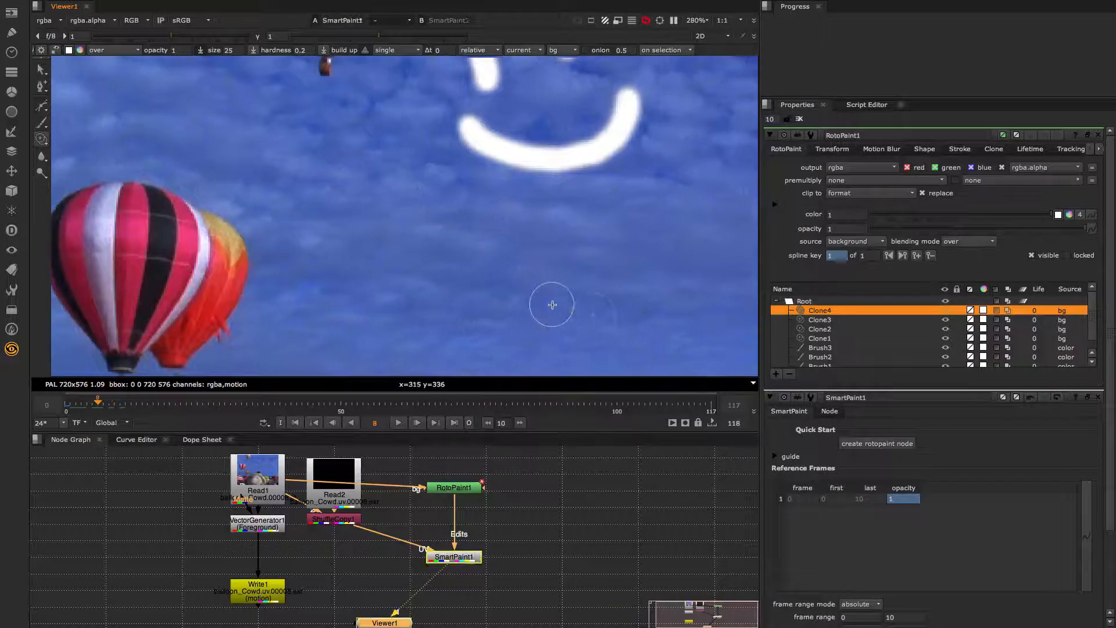
{"action": "key", "text": "Left"}
{"action": "key", "text": "Left"}
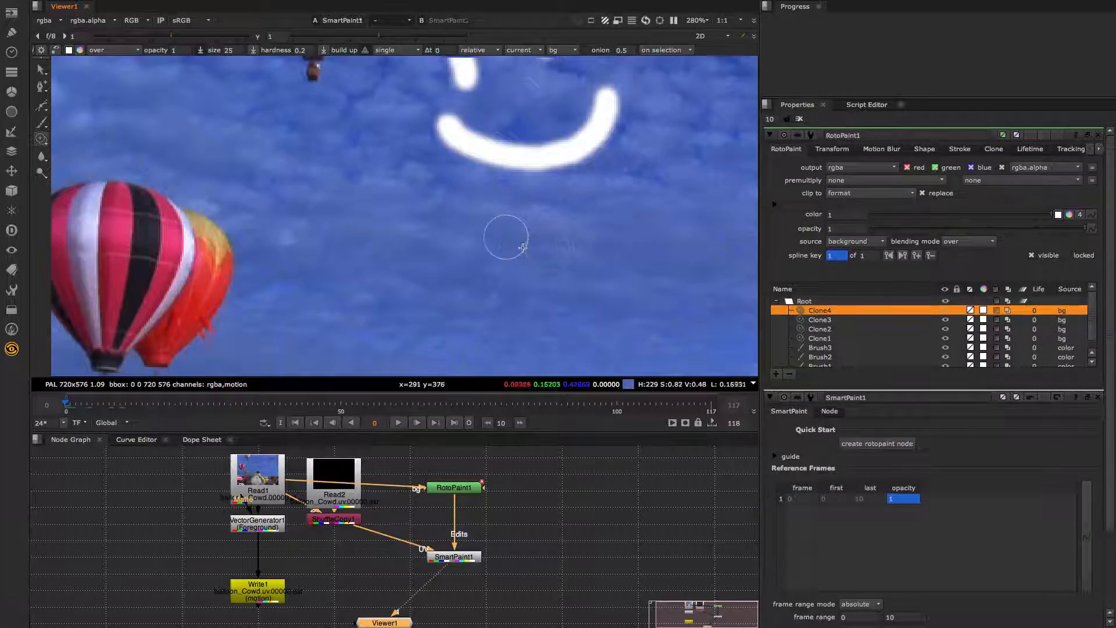
{"action": "key", "text": "Right"}
{"action": "key", "text": "Right"}
{"action": "key", "text": "Left"}
{"action": "key", "text": "Right"}
{"action": "key", "text": "Left"}
{"action": "key", "text": "Left"}
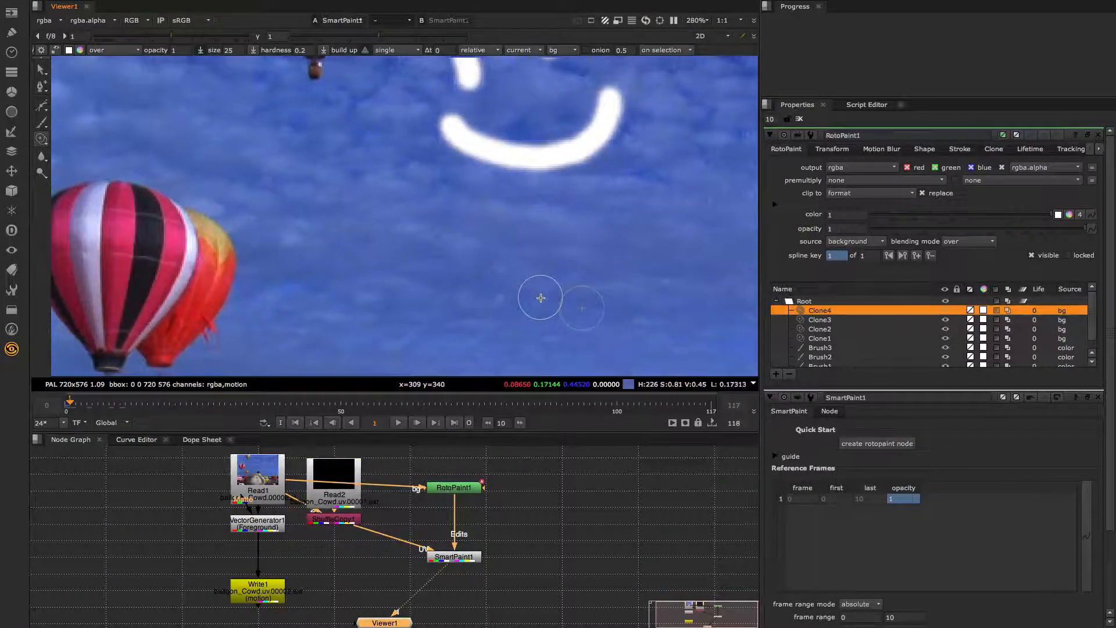
{"action": "key", "text": "Right"}
{"action": "key", "text": "Right"}
{"action": "key", "text": "Right"}
{"action": "key", "text": "Right"}
{"action": "key", "text": "Right"}
{"action": "key", "text": "Right"}
{"action": "key", "text": "Right"}
{"action": "key", "text": "Right"}
{"action": "key", "text": "Right"}
{"action": "key", "text": "Right"}
{"action": "key", "text": "Right"}
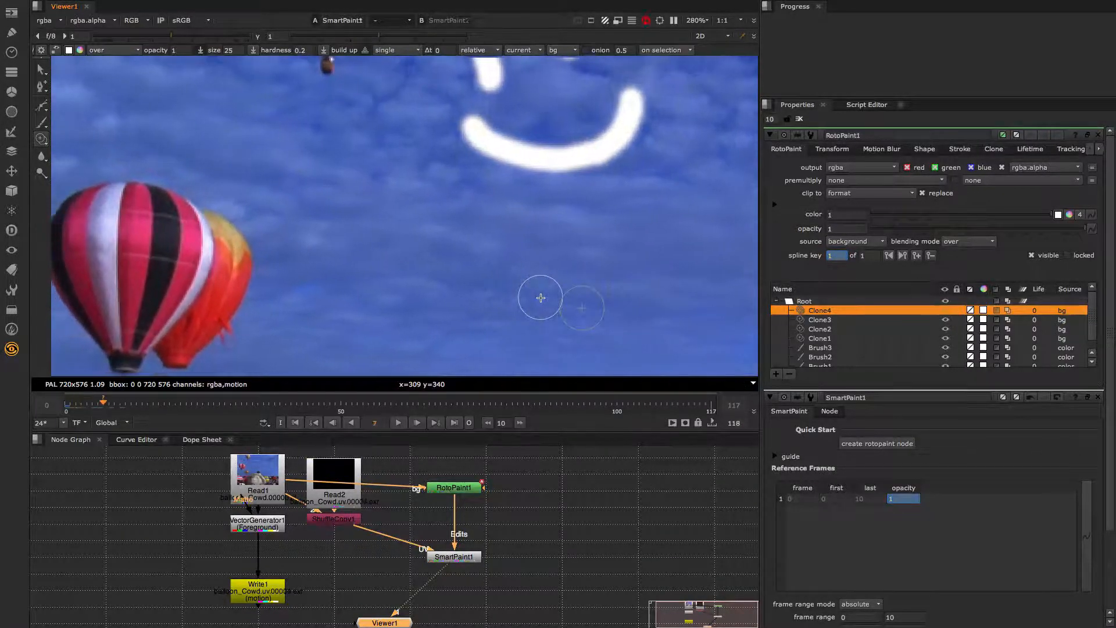
{"action": "key", "text": "Left"}
{"action": "key", "text": "Left"}
{"action": "key", "text": "Left"}
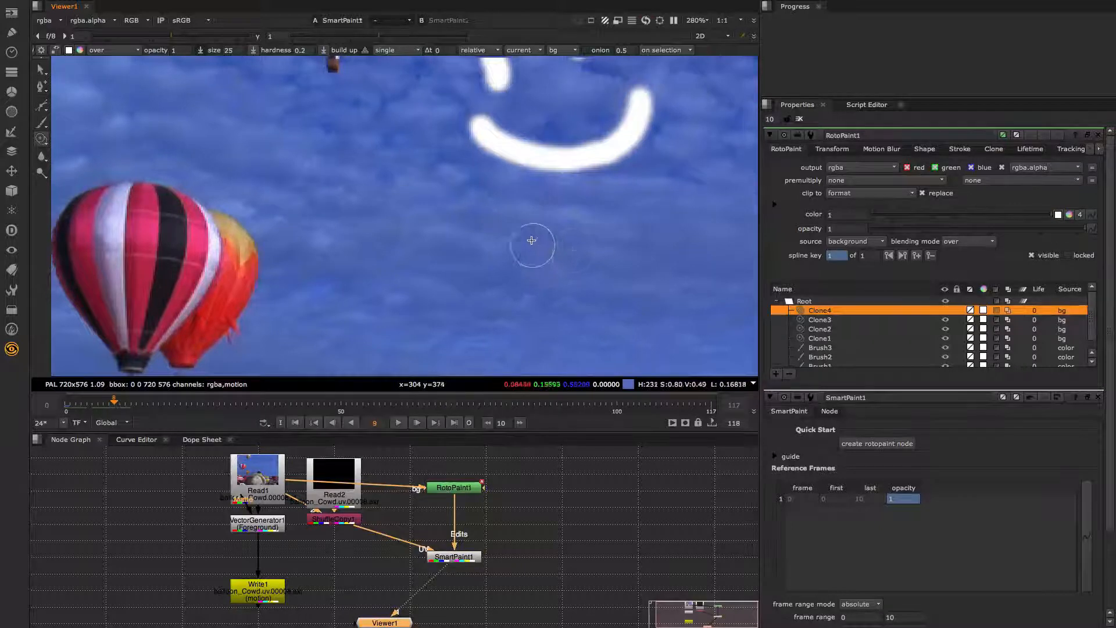
{"action": "key", "text": "Left"}
{"action": "key", "text": "Left"}
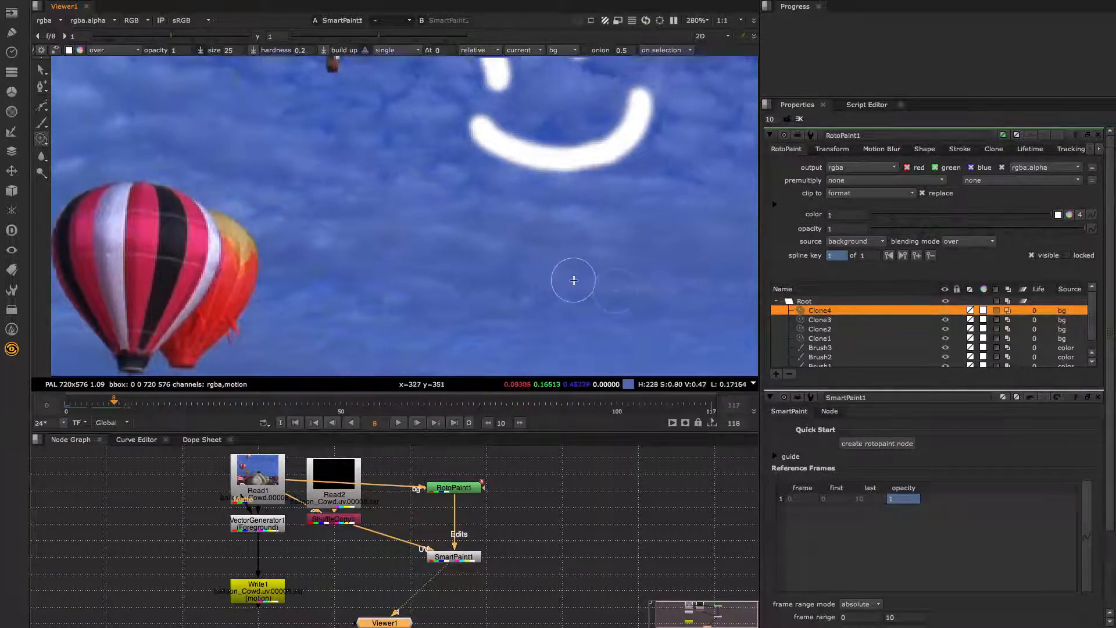
{"action": "key", "text": "Left"}
{"action": "key", "text": "Left"}
{"action": "key", "text": "Left"}
{"action": "key", "text": "Left"}
{"action": "key", "text": "Left"}
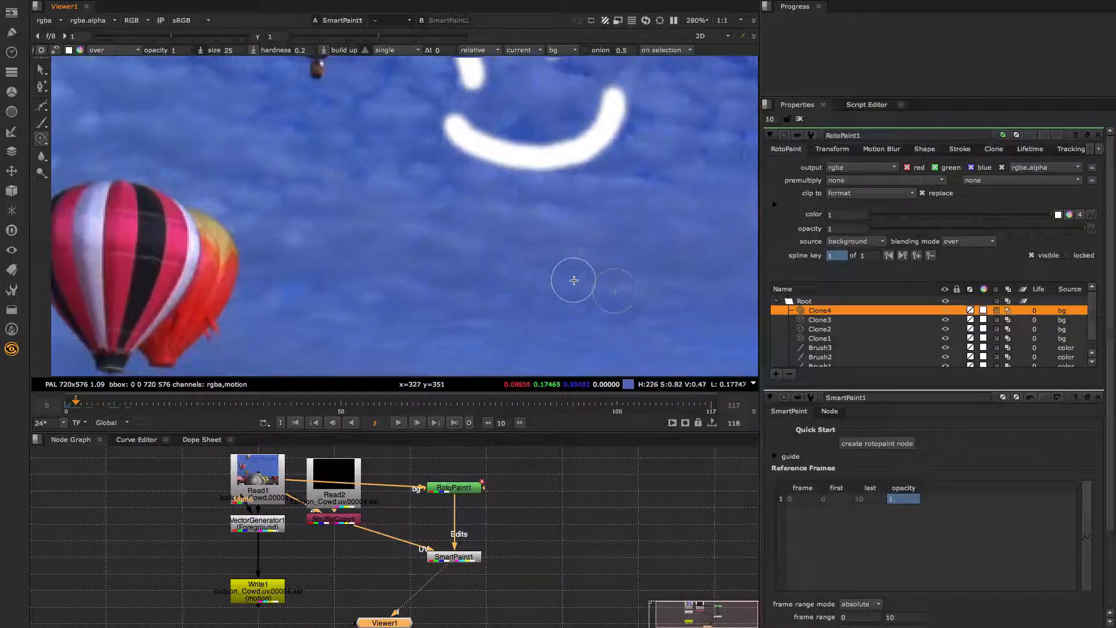
{"action": "key", "text": "Left"}
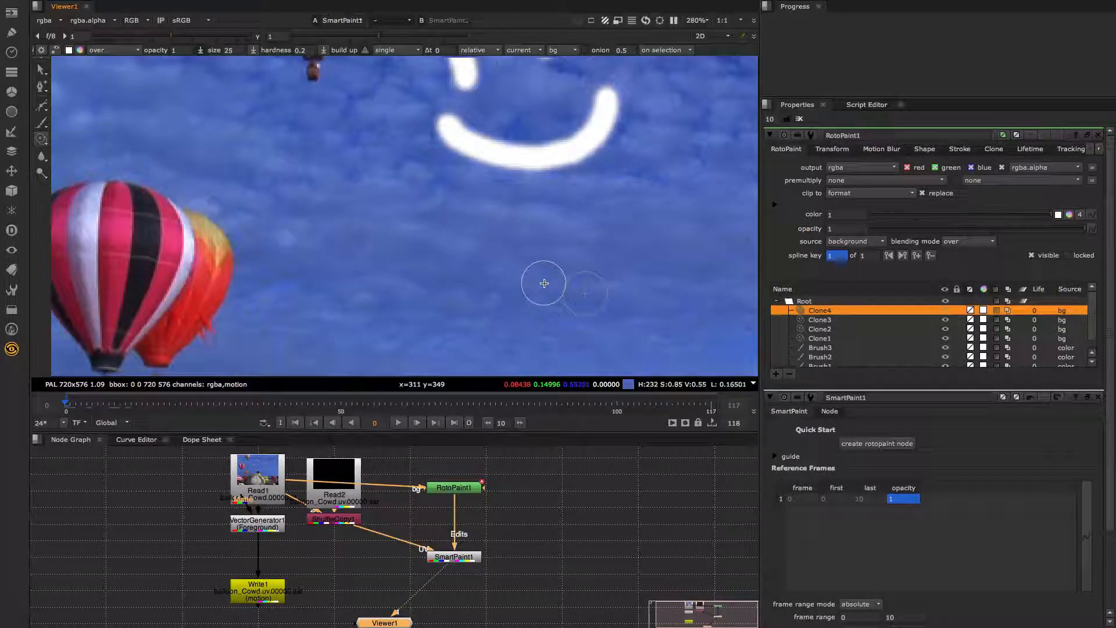
- Toggle the alpha matte view on and off to inspect the paint strokes
{"action": "key", "text": "a"}
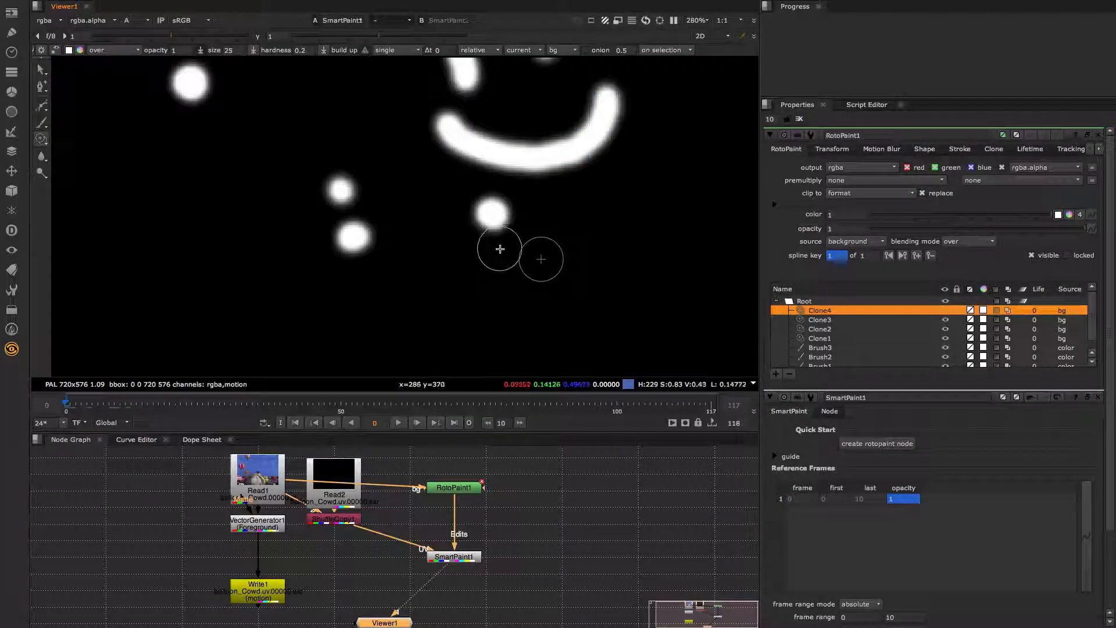
{"action": "key", "text": "a"}
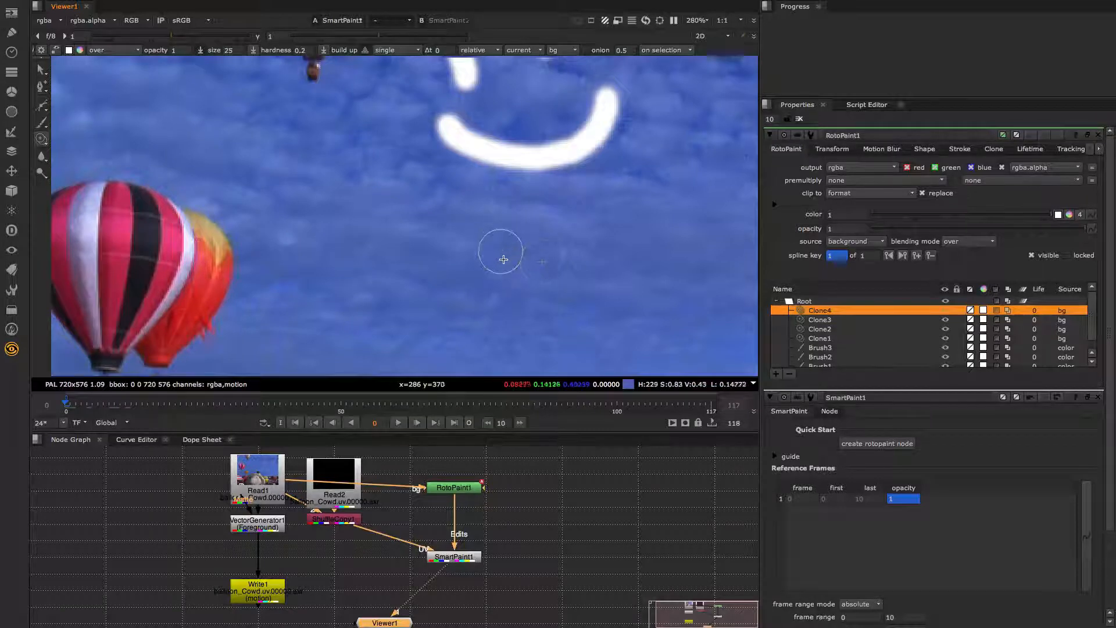
{"action": "middle_click_drag", "start_coordinate": [472, 223], "coordinate": [475, 251]}
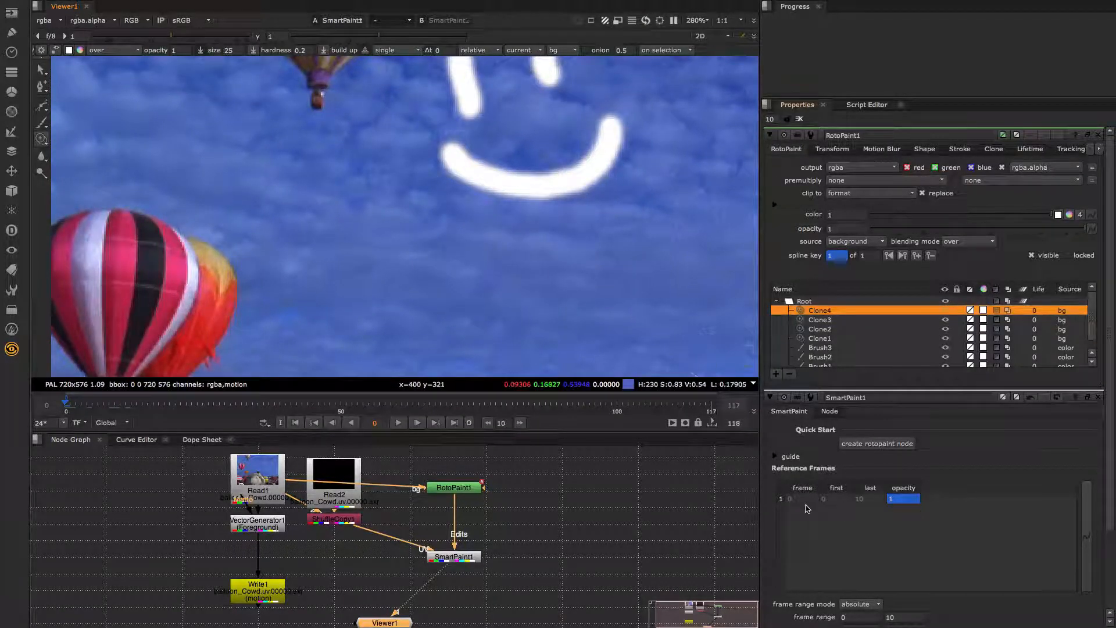
{"action": "mouse_move", "coordinate": [624, 390]}
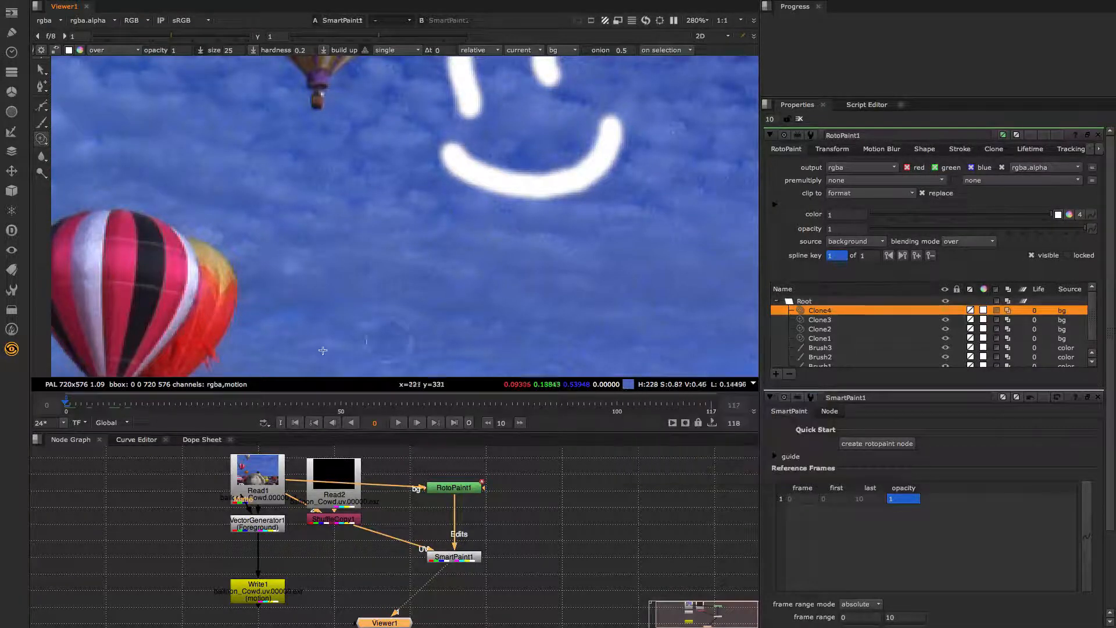
- Jump to frames 11 and 10 to see where the propagated edits stop
{"action": "left_click", "coordinate": [129, 410]}
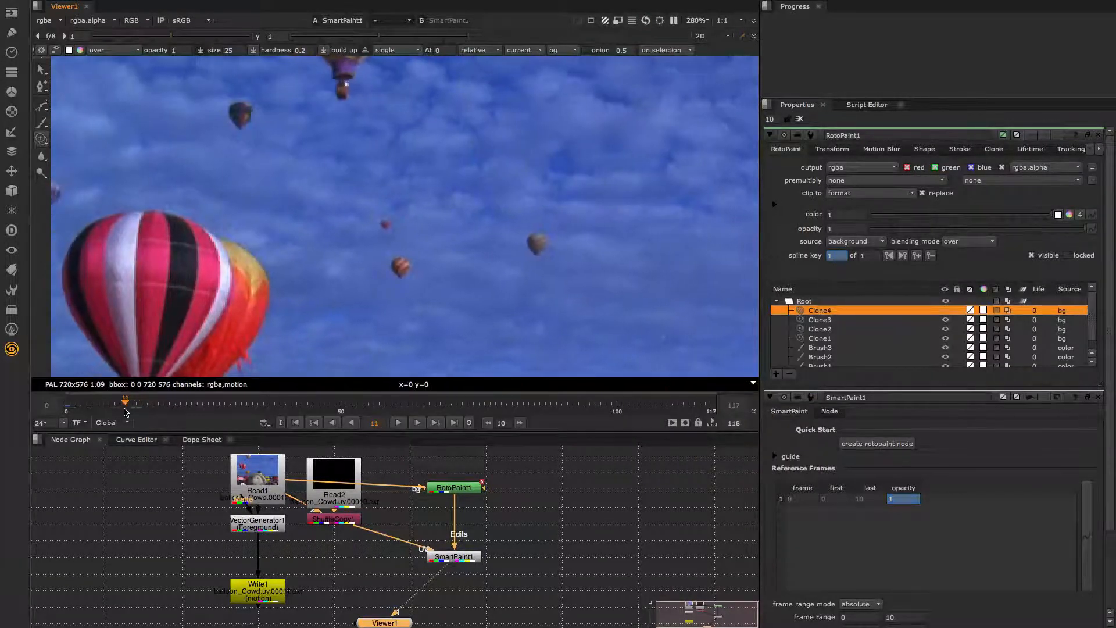
{"action": "left_click", "coordinate": [120, 408]}
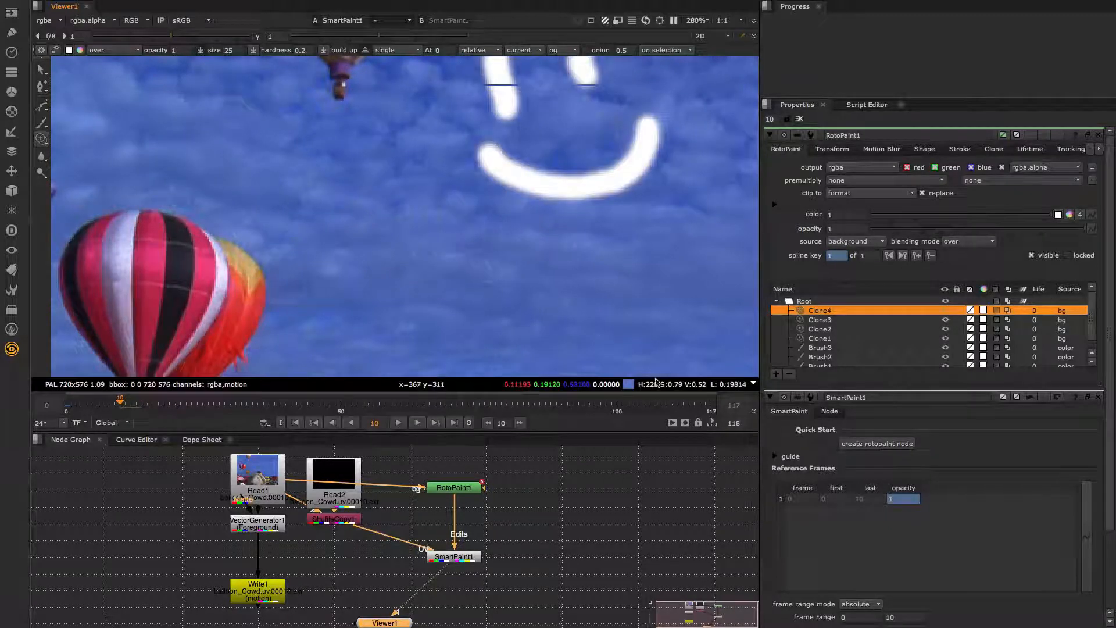
{"action": "scroll", "coordinate": [850, 550], "scroll_direction": "down", "scroll_amount": 5}
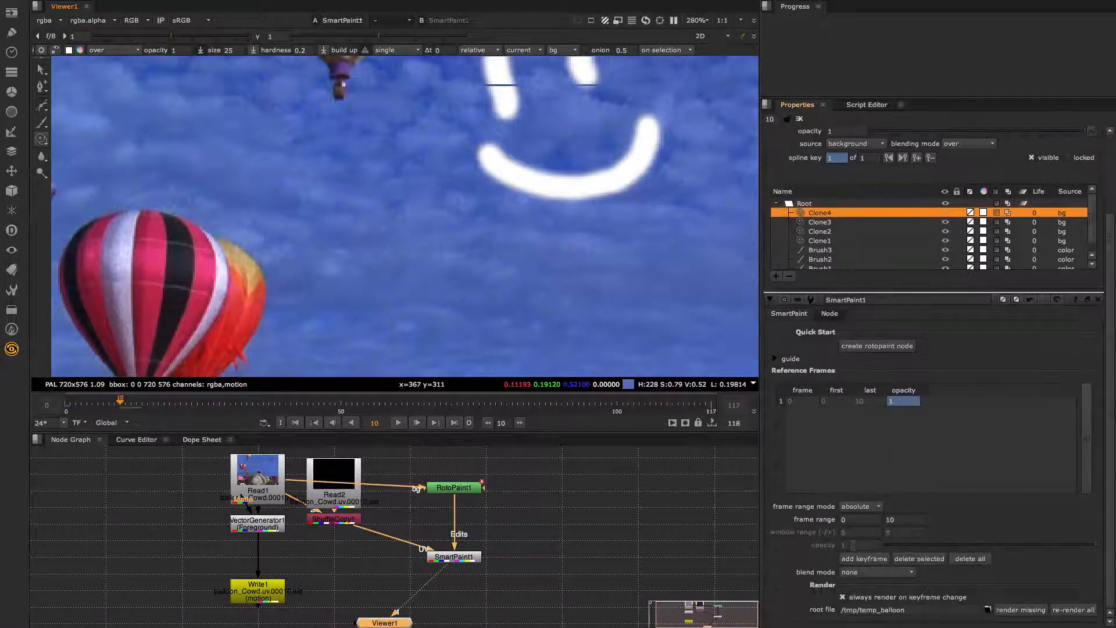
- Delete the existing reference keyframe, return to frame 0, and select the range's last-frame field
{"action": "left_click", "coordinate": [817, 399]}
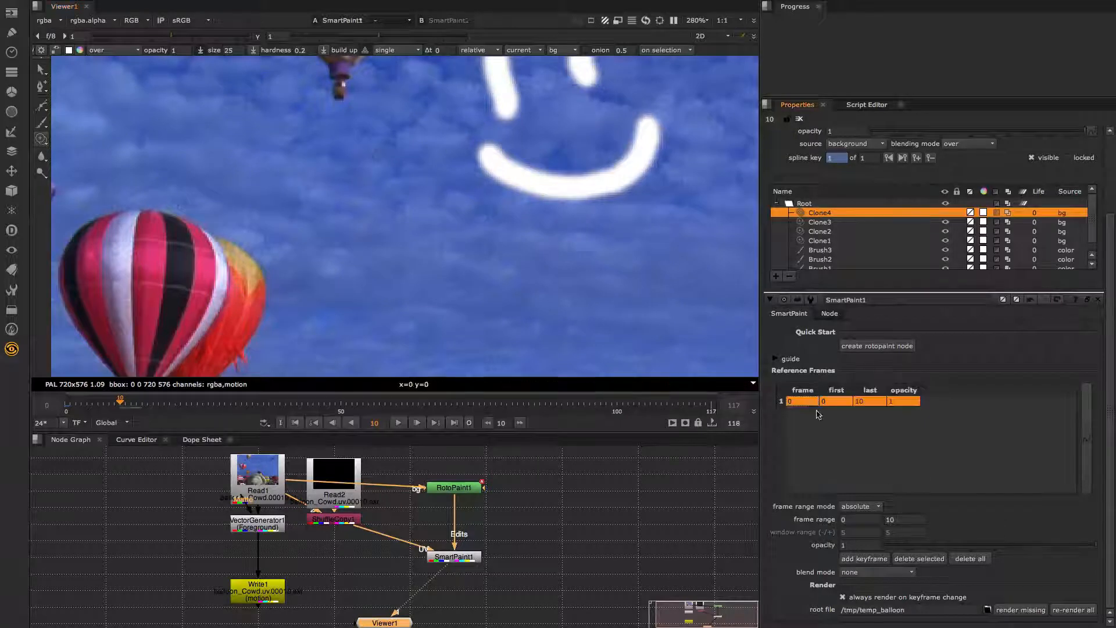
{"action": "left_click", "coordinate": [917, 558]}
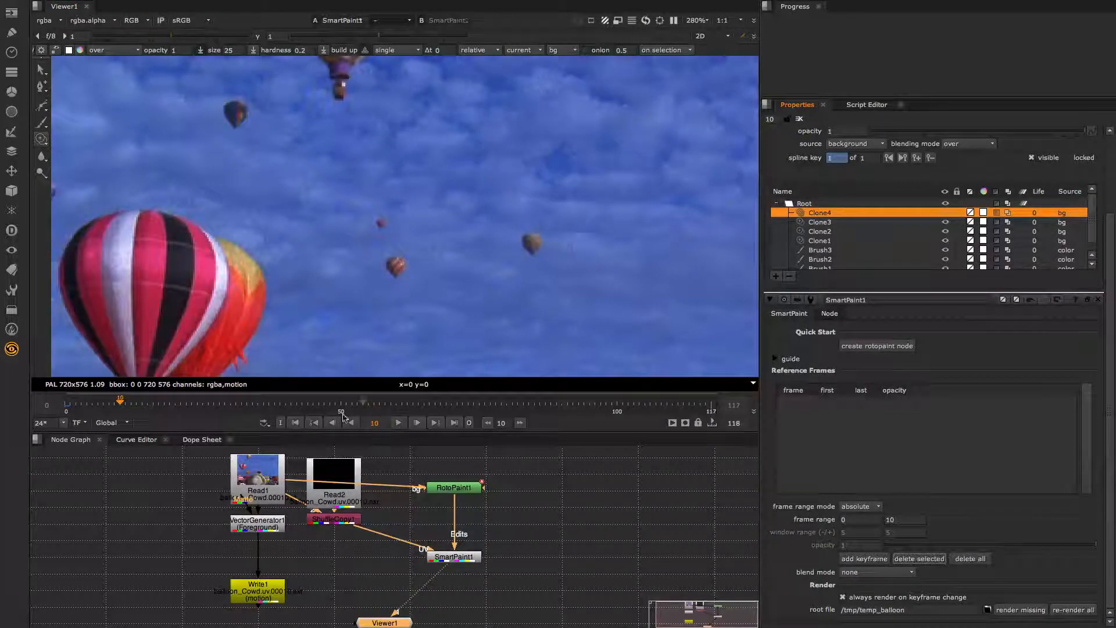
{"action": "left_click", "coordinate": [295, 424]}
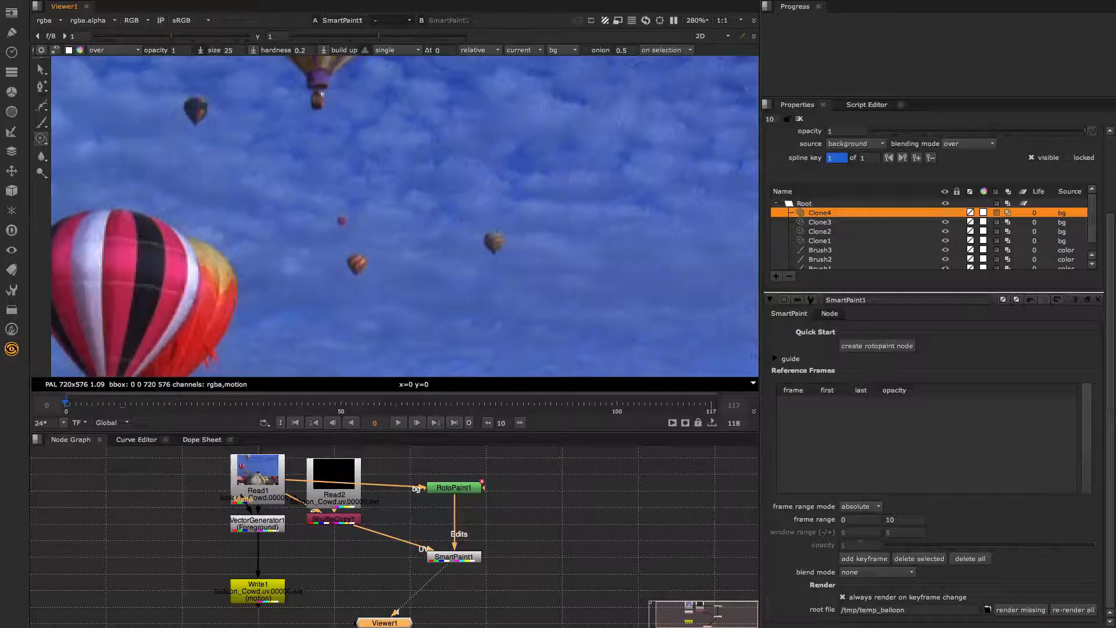
{"action": "left_click", "coordinate": [894, 520]}
- Extend the range to 0–20, re-add the frame 0 reference keyframe, and render missing frames
{"action": "type", "text": "20"}
{"action": "left_click", "coordinate": [864, 559]}
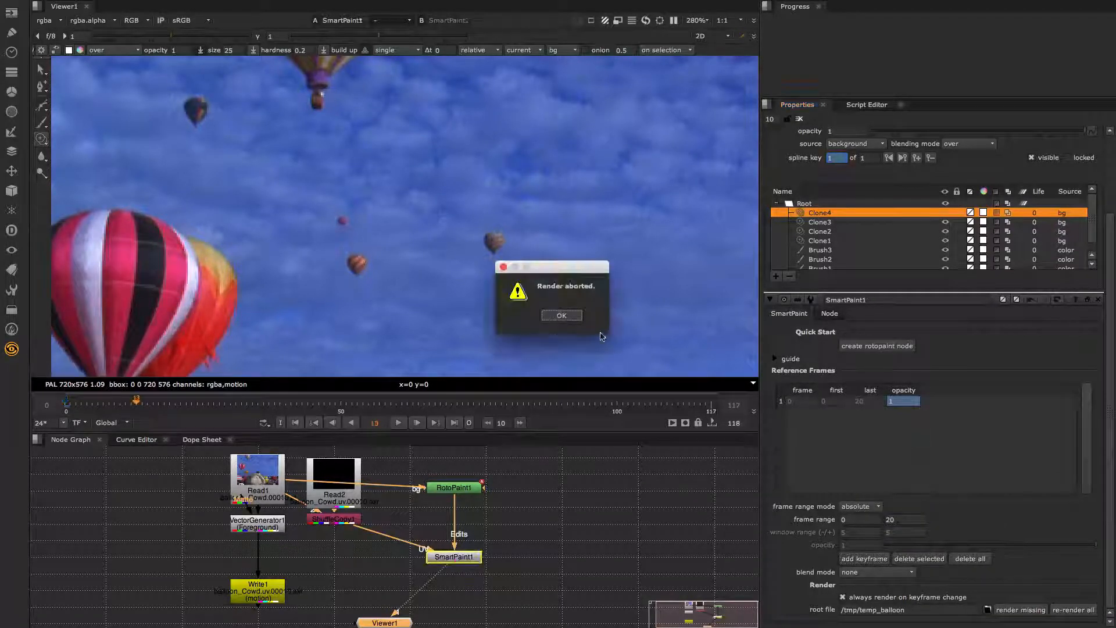
{"action": "left_click", "coordinate": [562, 316]}
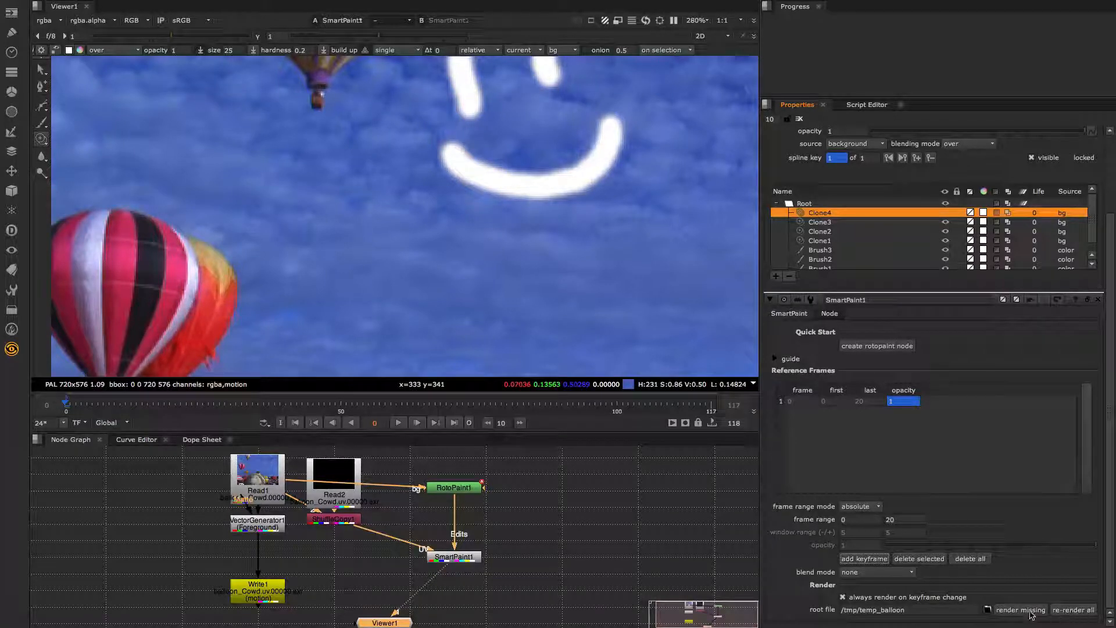
{"action": "left_click", "coordinate": [1028, 615]}
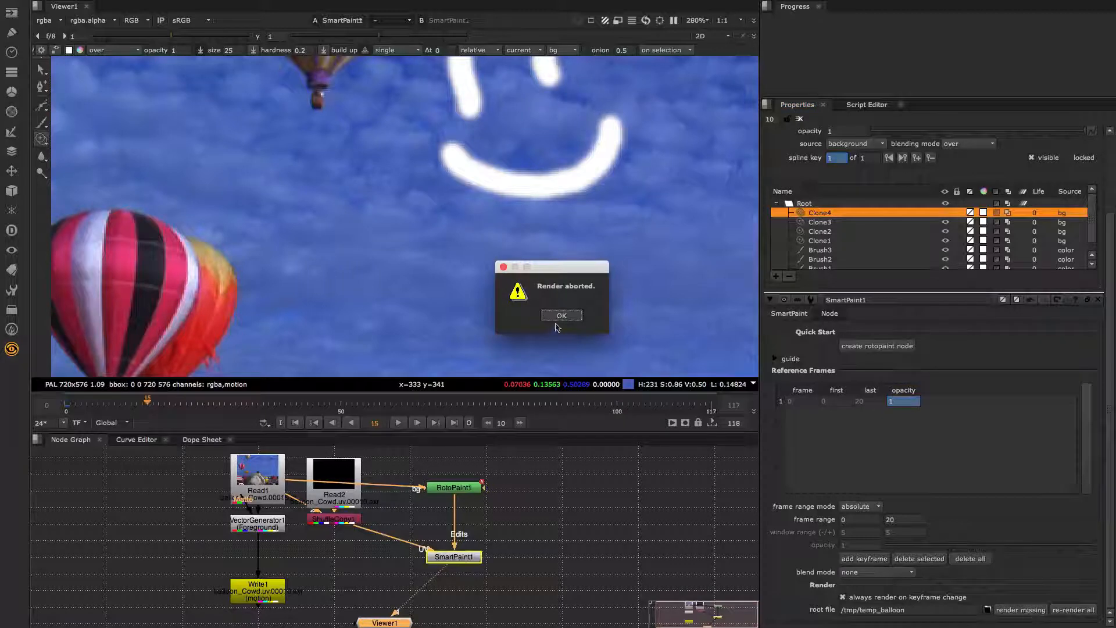
{"action": "left_click", "coordinate": [557, 318]}
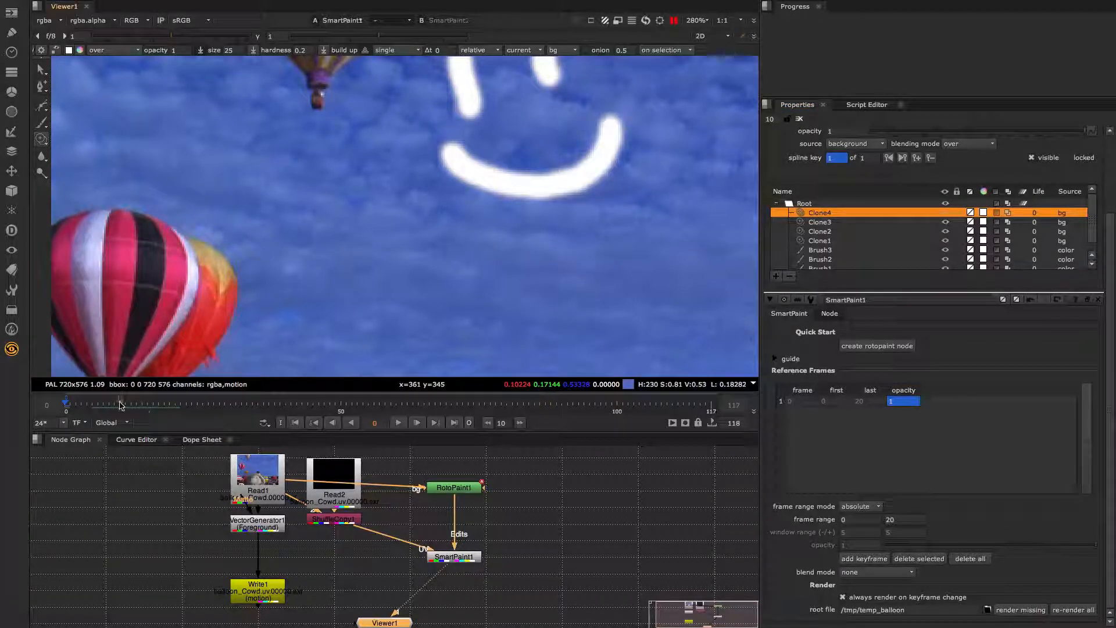
- Scrub to about frame 20 and step a frame back and forward to check the propagated smiley and clone edits
{"action": "left_click_drag", "start_coordinate": [116, 406], "coordinate": [194, 406]}
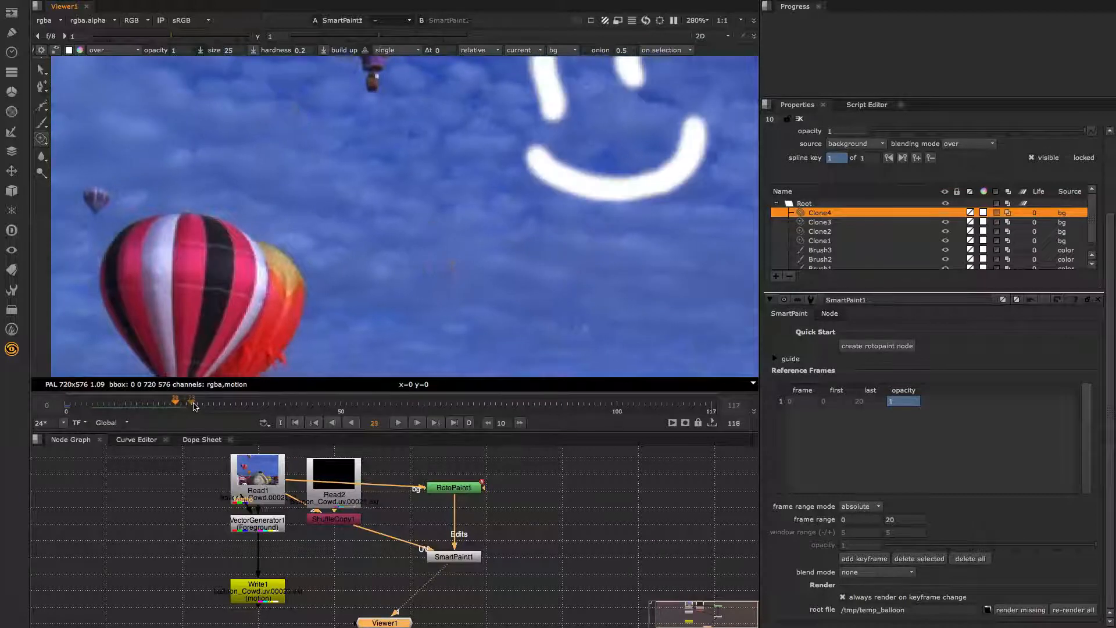
{"action": "key", "text": "Left"}
{"action": "key", "text": "Left"}
{"action": "key", "text": "Left"}
{"action": "key", "text": "Right"}
{"action": "key", "text": "Right"}
{"action": "key", "text": "Right"}
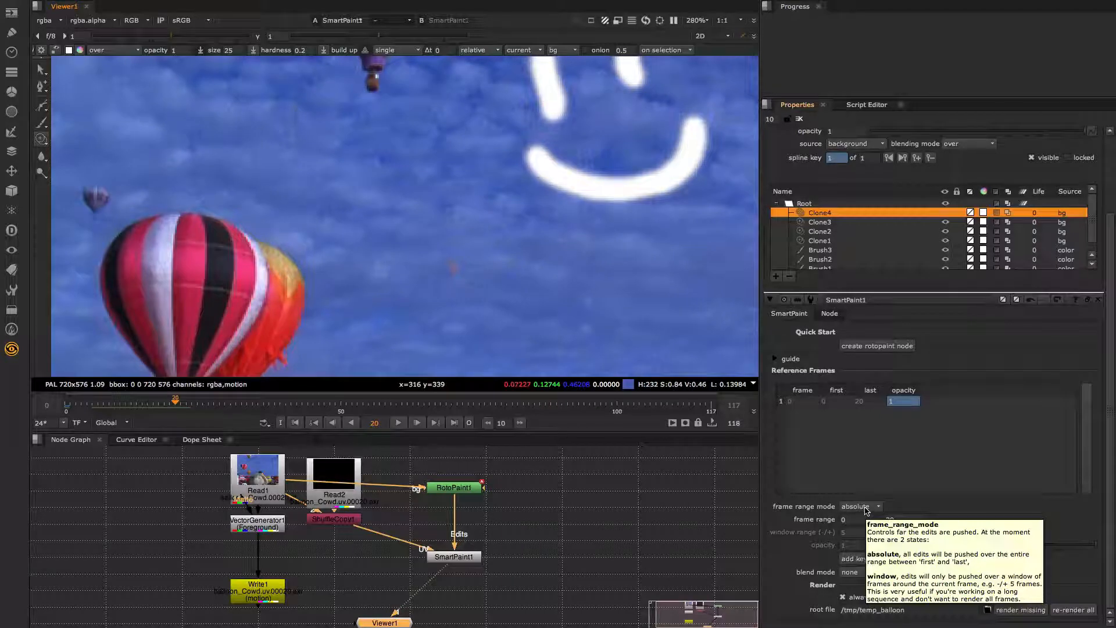
- Set SmartPaint1's frame range mode to window, with 10 frames before and 0 after
{"action": "left_click", "coordinate": [866, 508]}
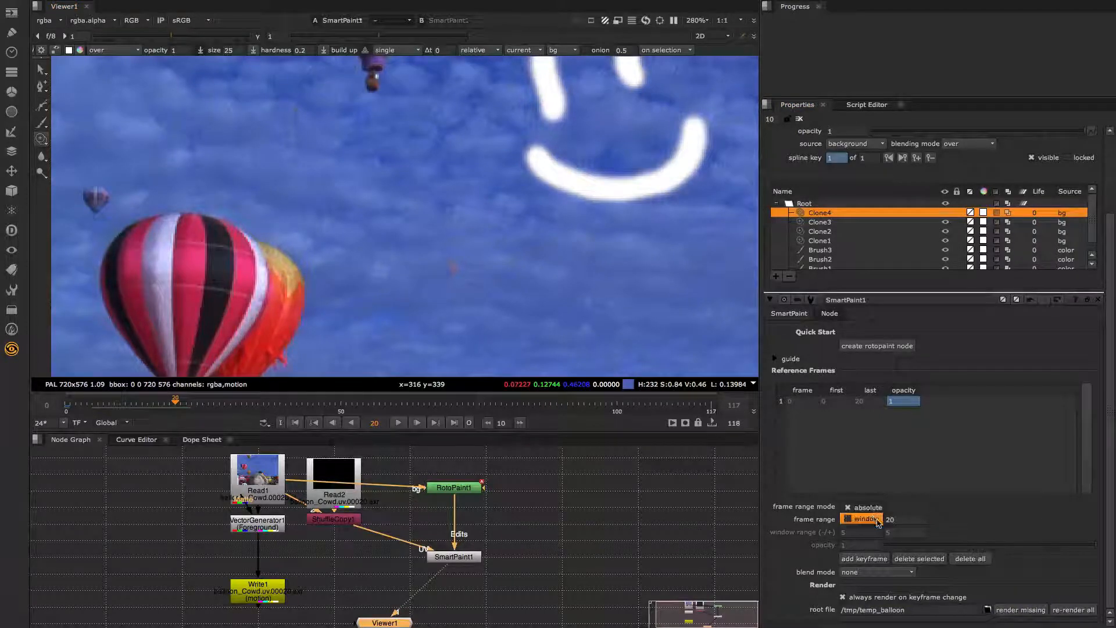
{"action": "left_click", "coordinate": [878, 523]}
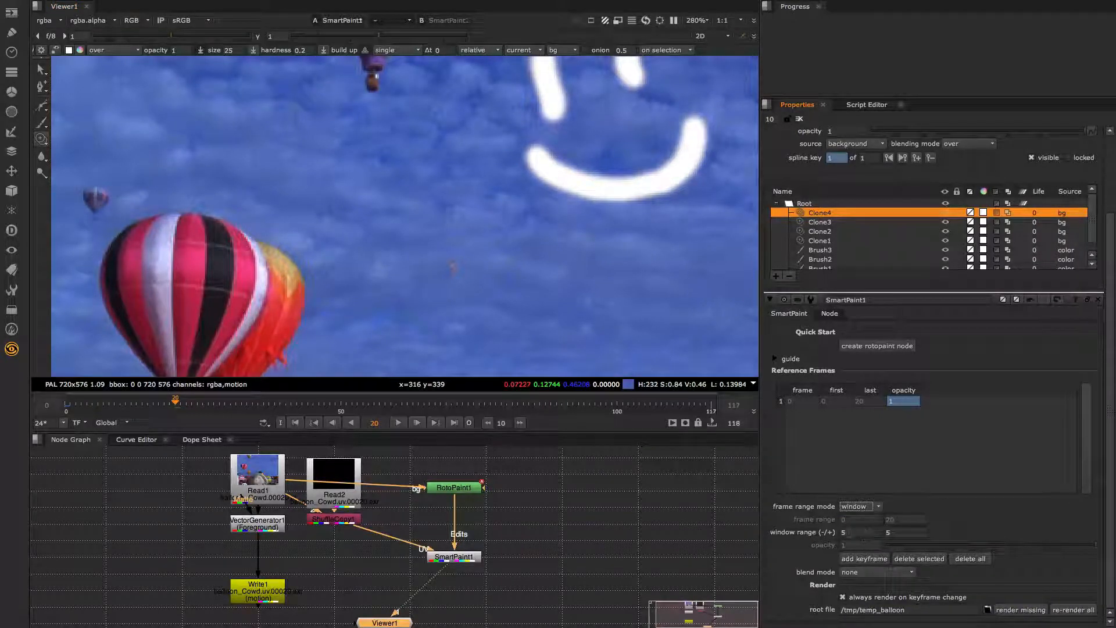
{"action": "left_click", "coordinate": [858, 532]}
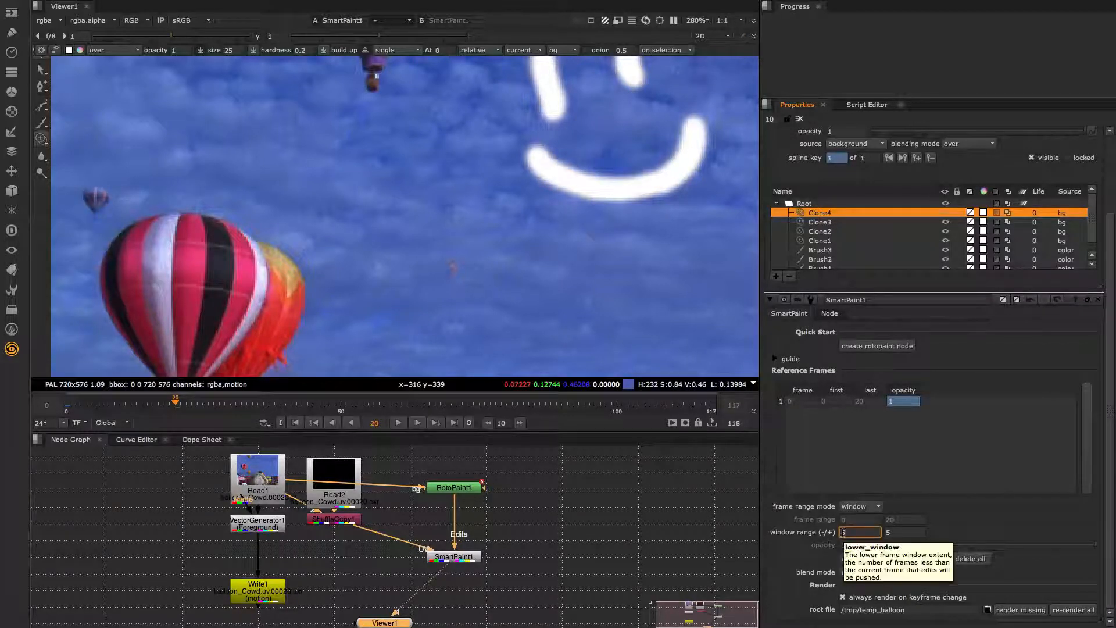
{"action": "left_click", "coordinate": [905, 532]}
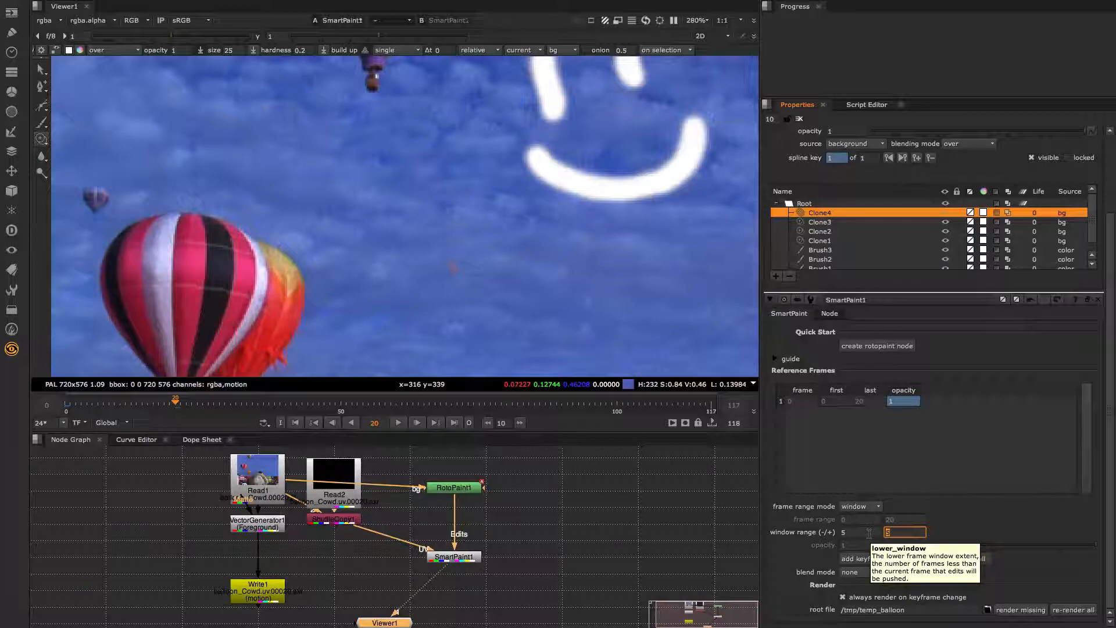
{"action": "type", "text": "0"}
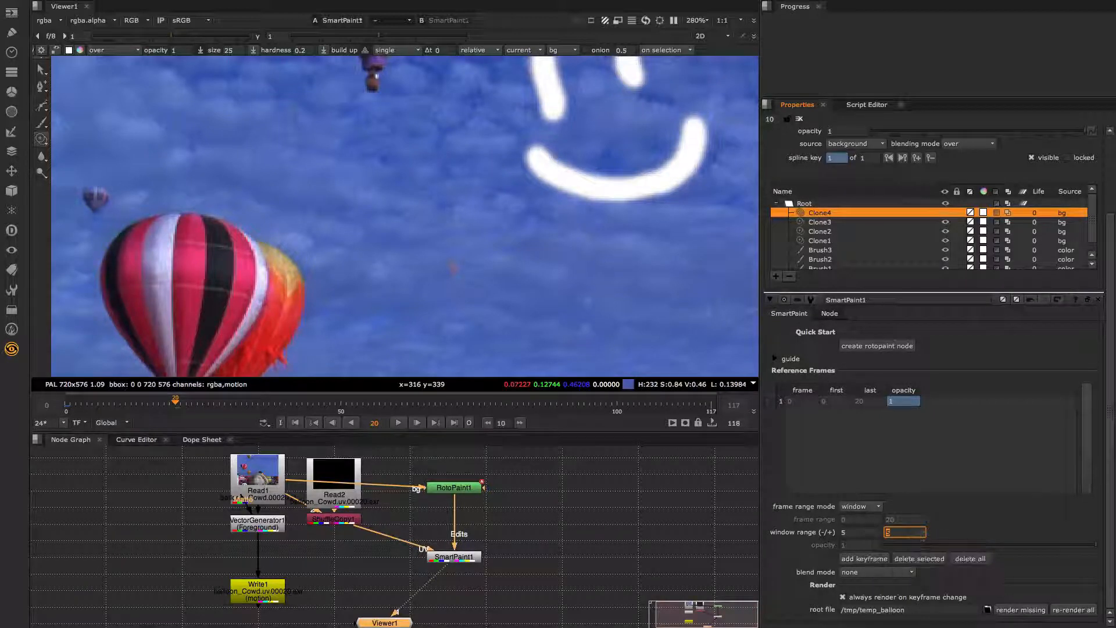
{"action": "left_click", "coordinate": [864, 531]}
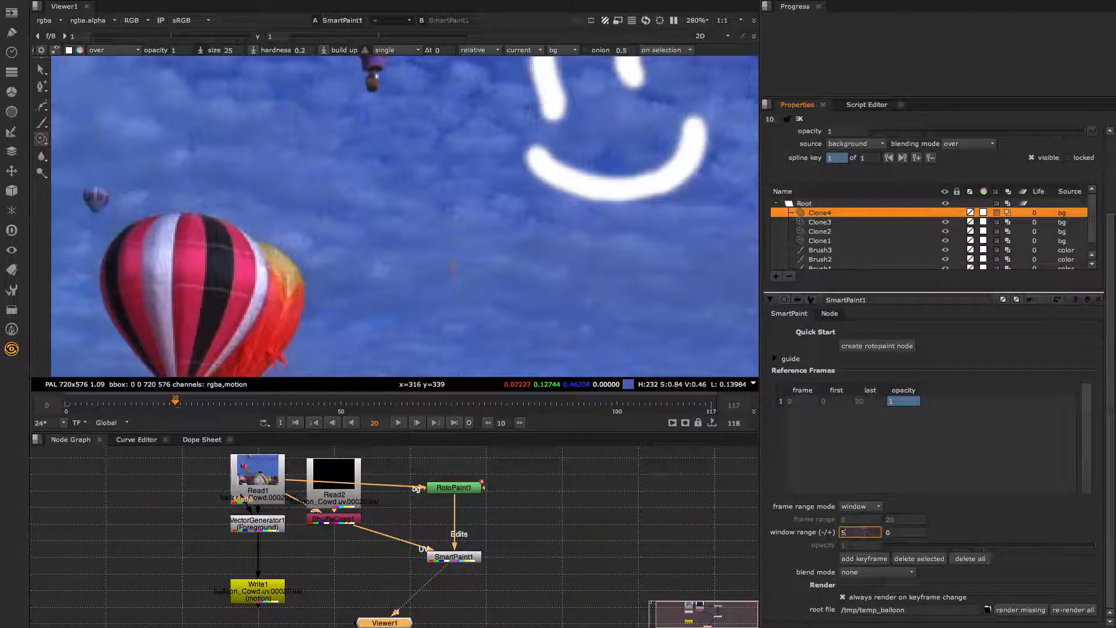
{"action": "type", "text": "10"}
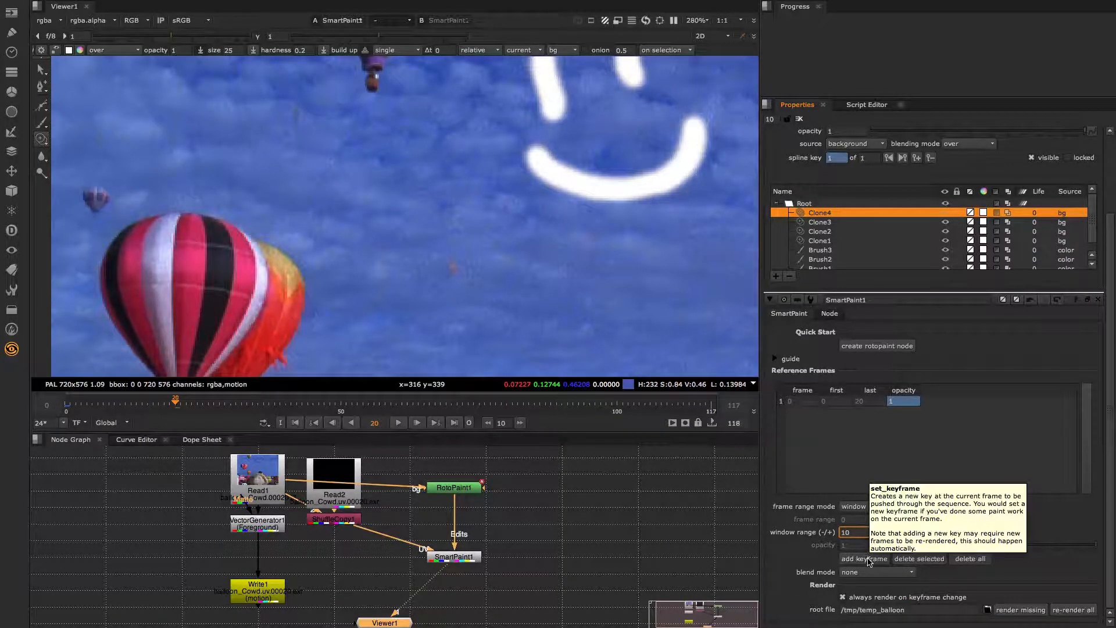
- Add a reference keyframe at frame 20, paint a clone stroke on the sky, and step through nearby frames
{"action": "left_click", "coordinate": [868, 559]}
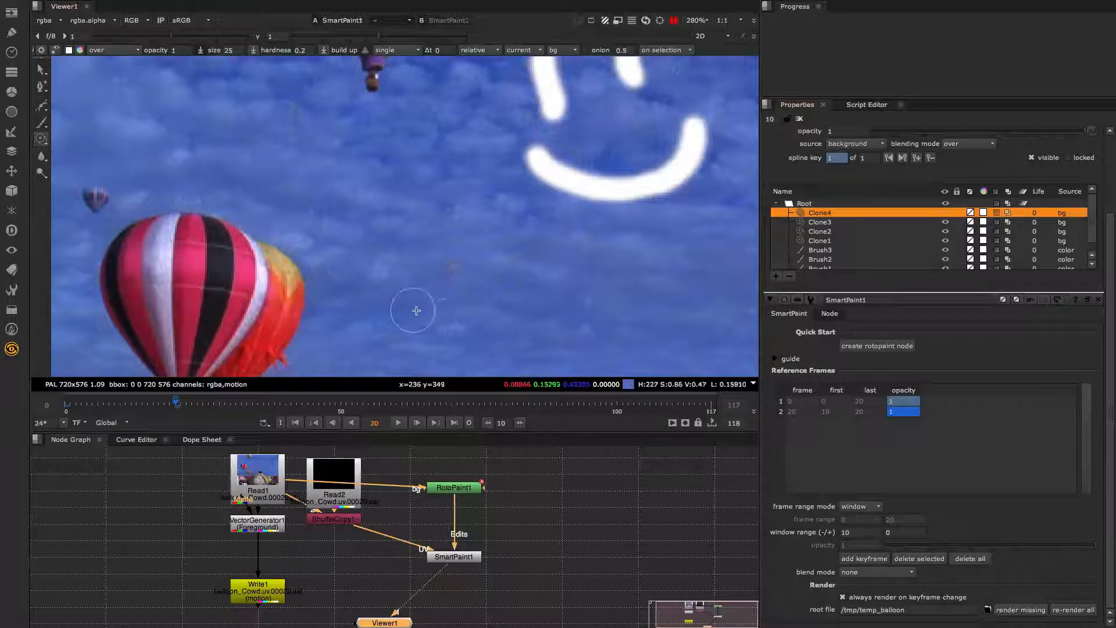
{"action": "left_click_drag", "start_coordinate": [452, 267], "coordinate": [456, 264]}
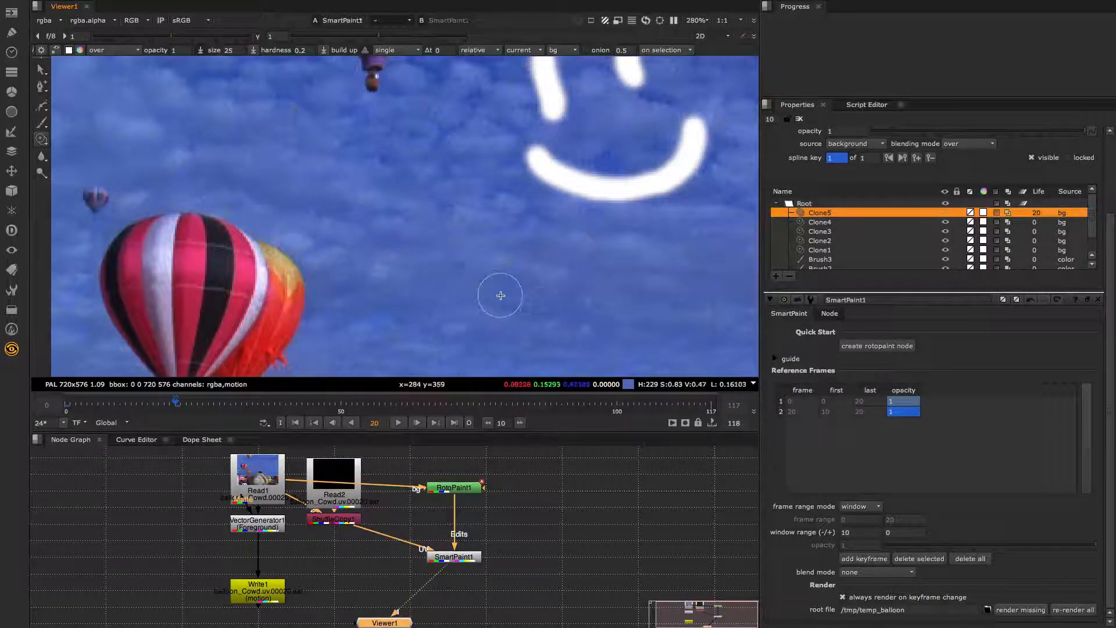
{"action": "key", "text": "Left"}
{"action": "key", "text": "Left"}
{"action": "key", "text": "Left"}
{"action": "key", "text": "Left"}
{"action": "key", "text": "Left"}
{"action": "key", "text": "Left"}
{"action": "key", "text": "Left"}
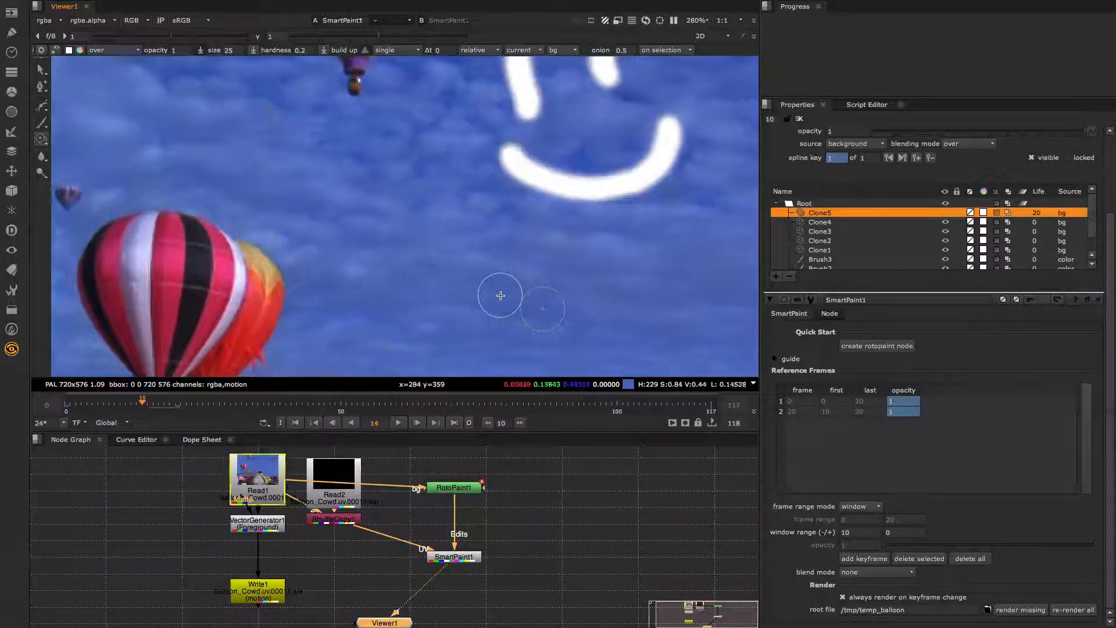
{"action": "key", "text": "Left"}
{"action": "key", "text": "Left"}
{"action": "key", "text": "Left"}
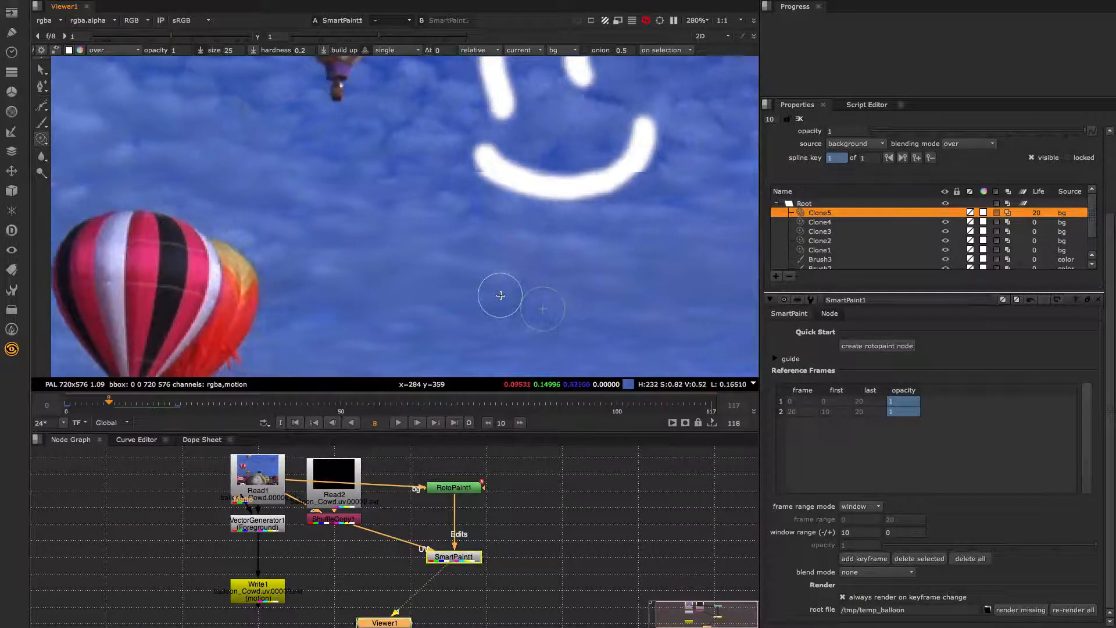
{"action": "key", "text": "Right"}
{"action": "key", "text": "Right"}
{"action": "key", "text": "Right"}
{"action": "key", "text": "Right"}
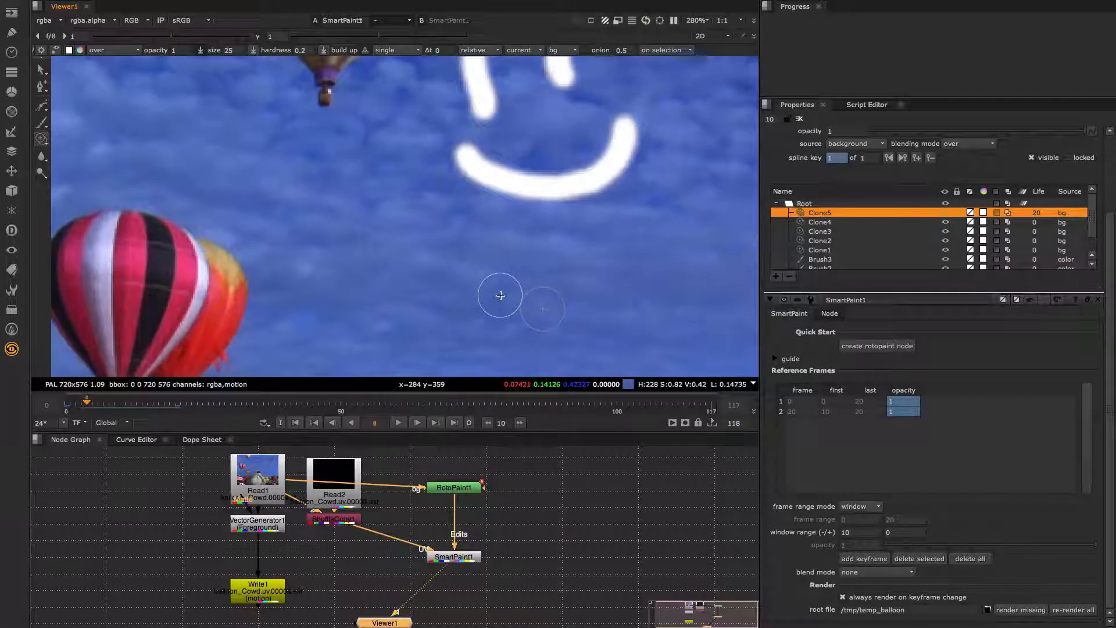
{"action": "key", "text": "Right"}
{"action": "key", "text": "Right"}
{"action": "key", "text": "Right"}
{"action": "key", "text": "Right"}
{"action": "key", "text": "Right"}
{"action": "key", "text": "Right"}
{"action": "key", "text": "Right"}
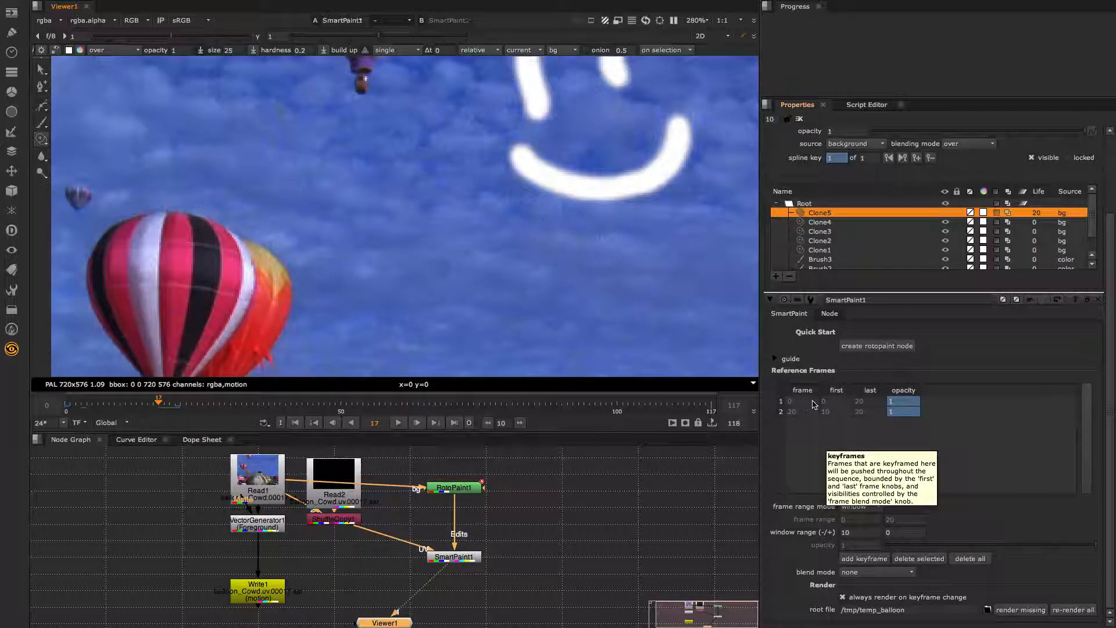
- Inspect the first and second reference keyframes, then return to frame 0
{"action": "left_click", "coordinate": [809, 407]}
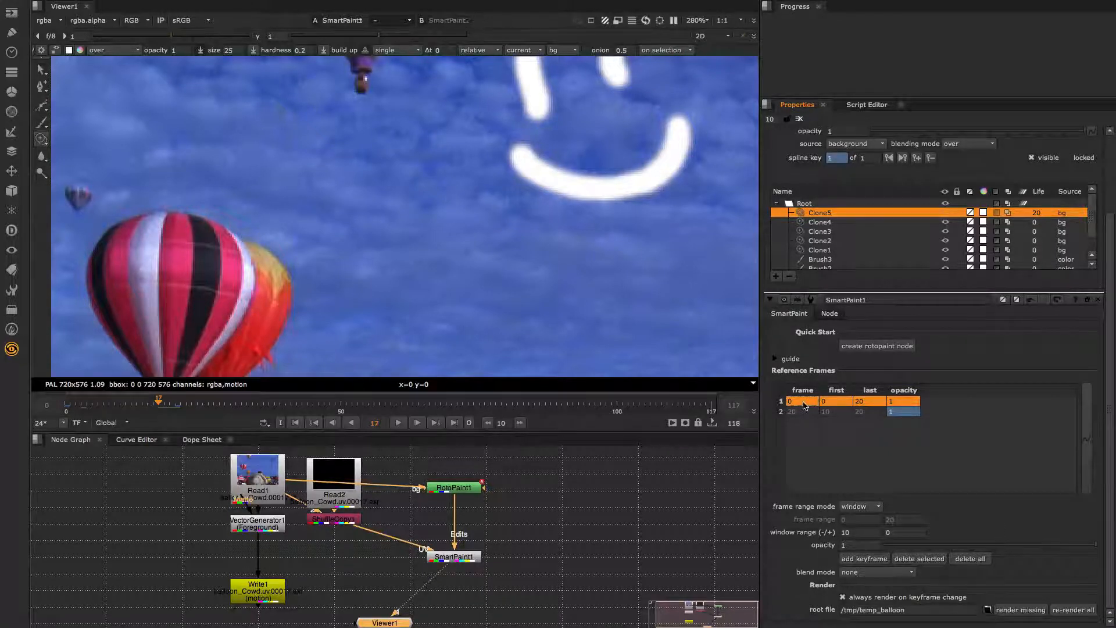
{"action": "left_click", "coordinate": [804, 412]}
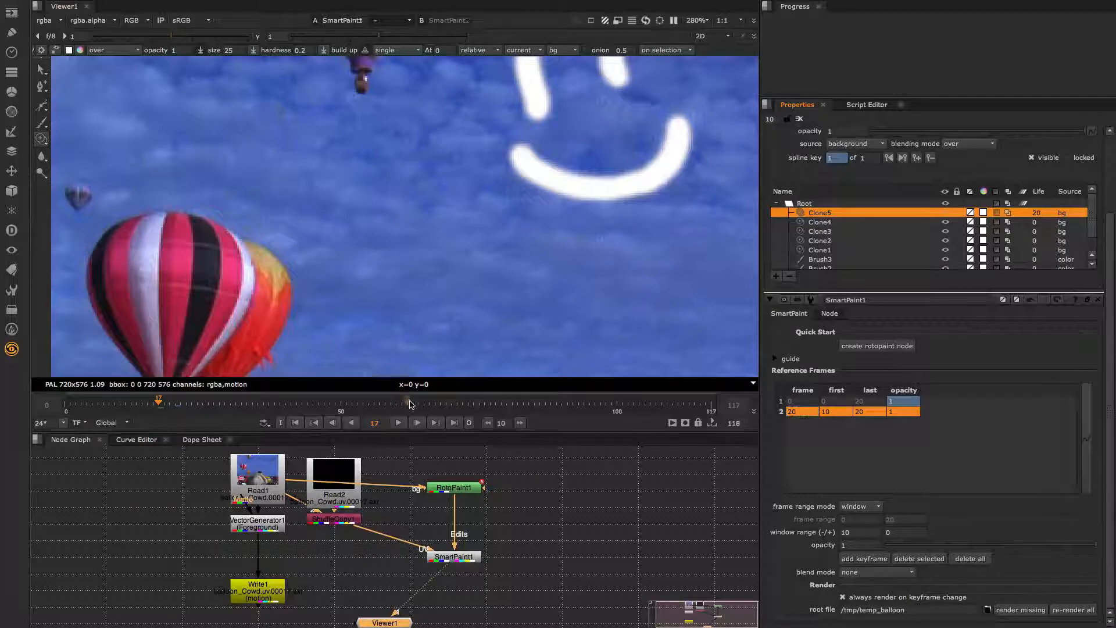
{"action": "left_click", "coordinate": [295, 424]}
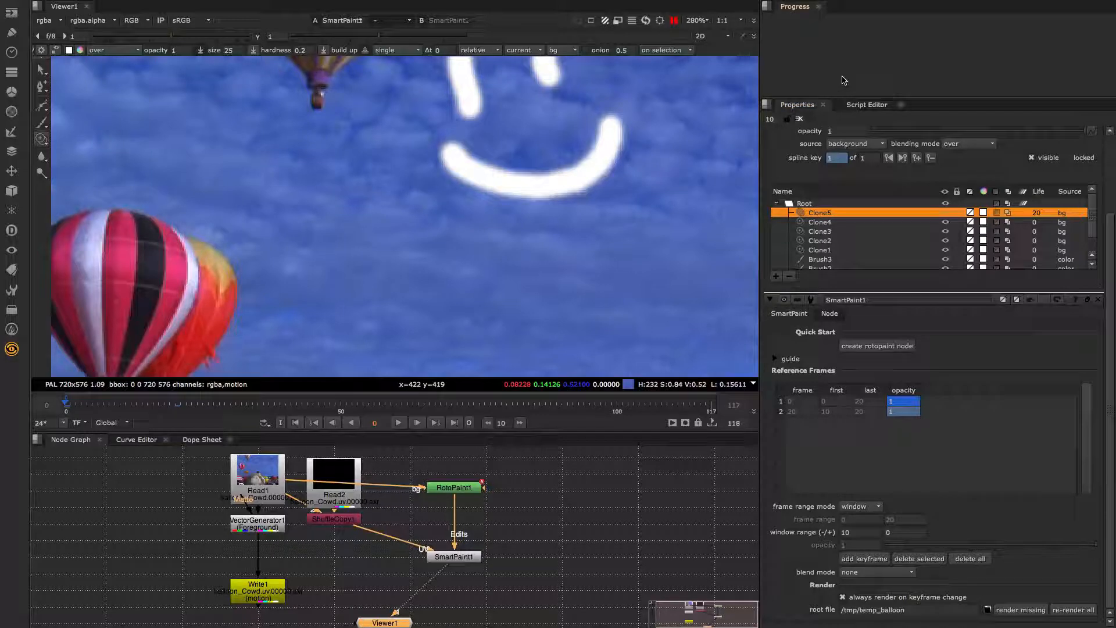
- Set SmartPaint1's second reference keyframe to dissolve replace blending and scrub to watch the crossfade
{"action": "left_click", "coordinate": [924, 334]}
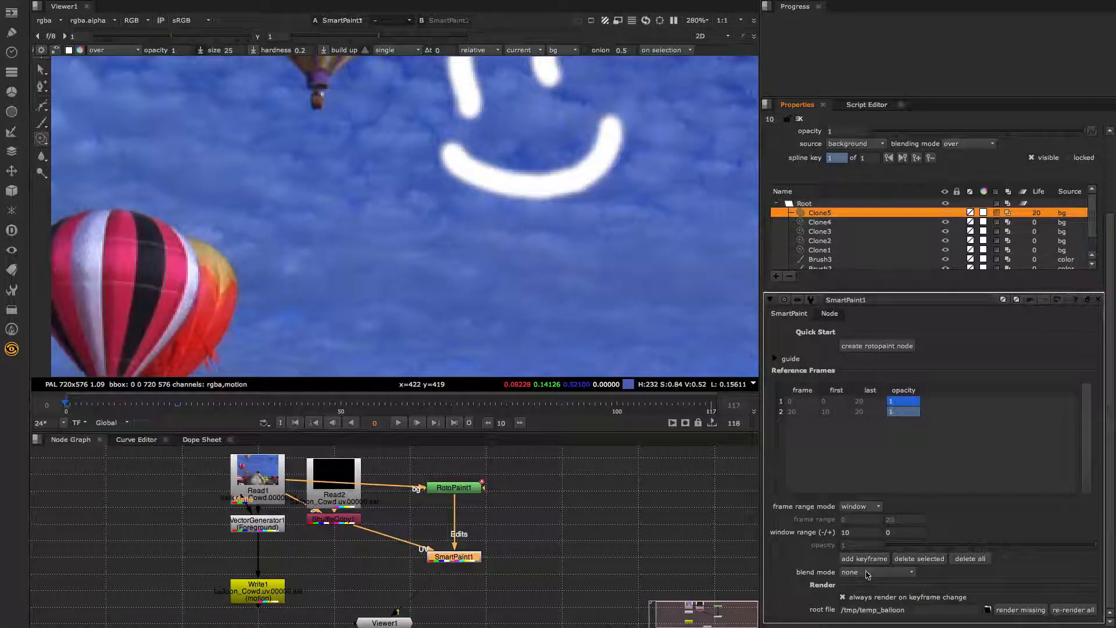
{"action": "mouse_move", "coordinate": [868, 575]}
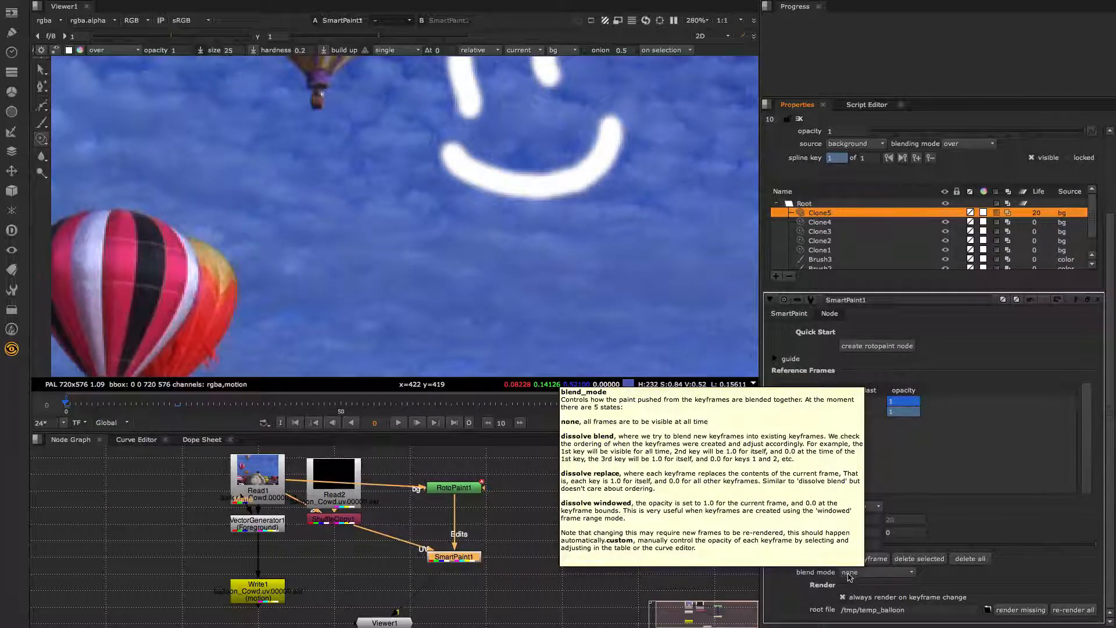
{"action": "left_click", "coordinate": [865, 576]}
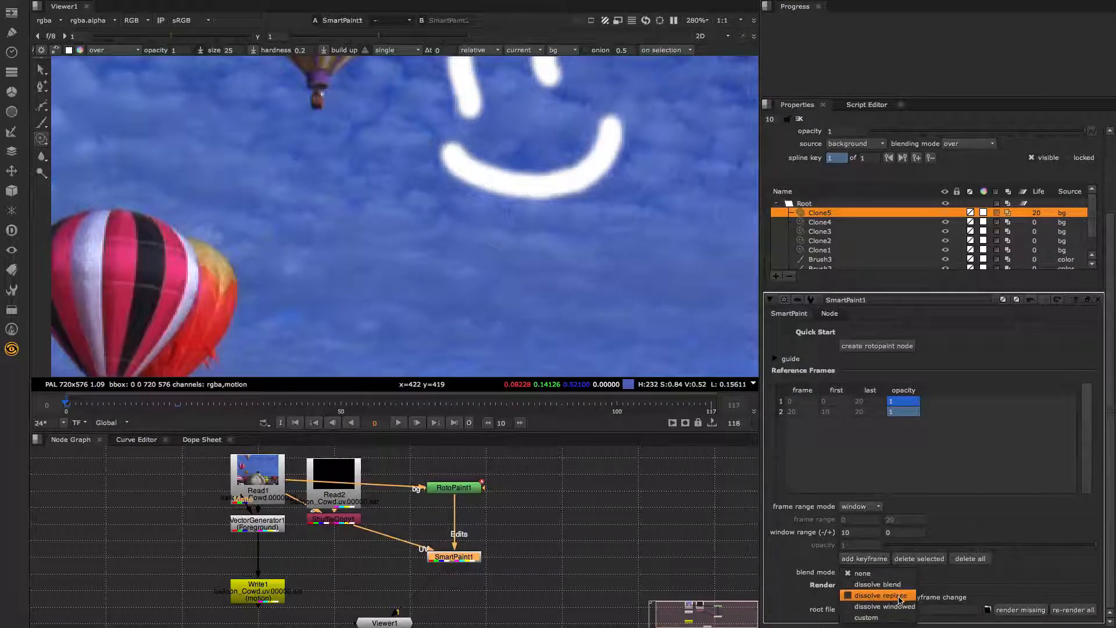
{"action": "left_click", "coordinate": [862, 573]}
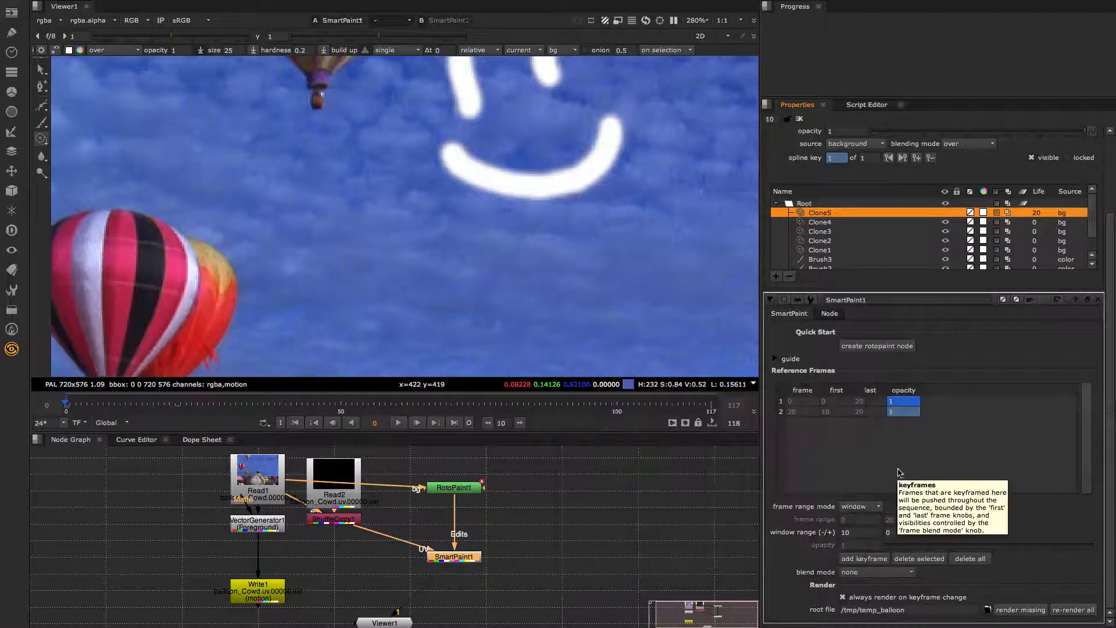
{"action": "left_click", "coordinate": [808, 415]}
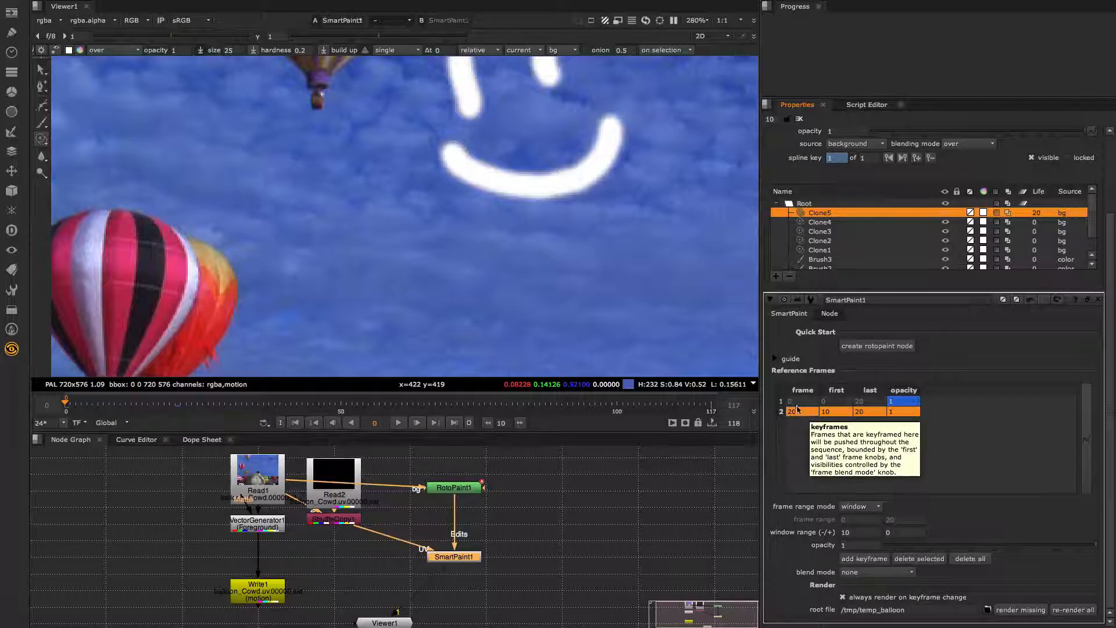
{"action": "left_click", "coordinate": [872, 571]}
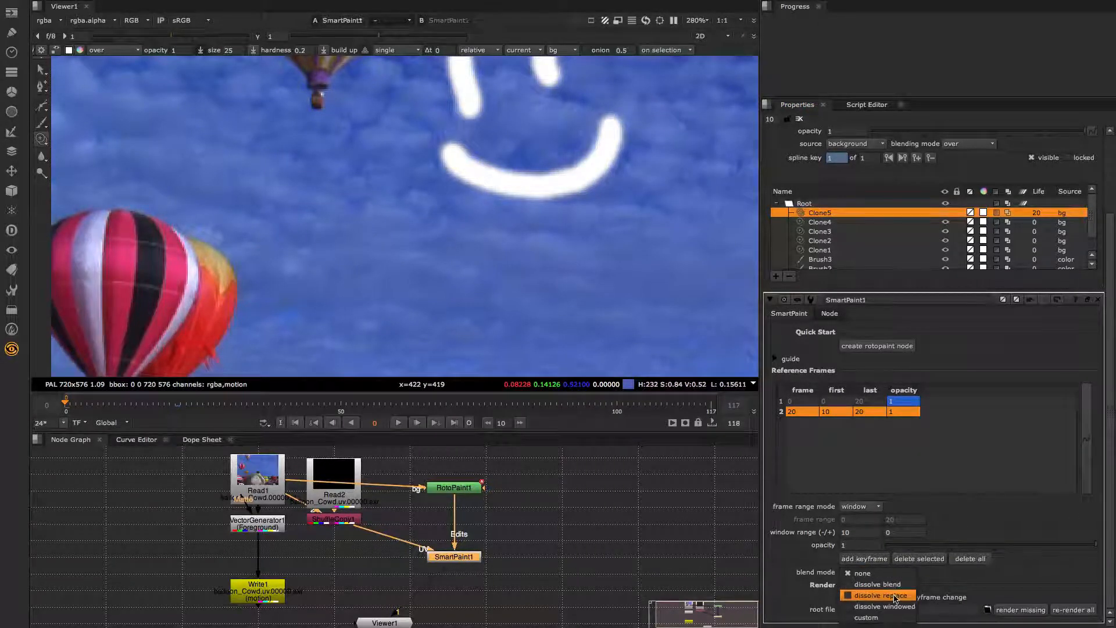
{"action": "left_click", "coordinate": [896, 597]}
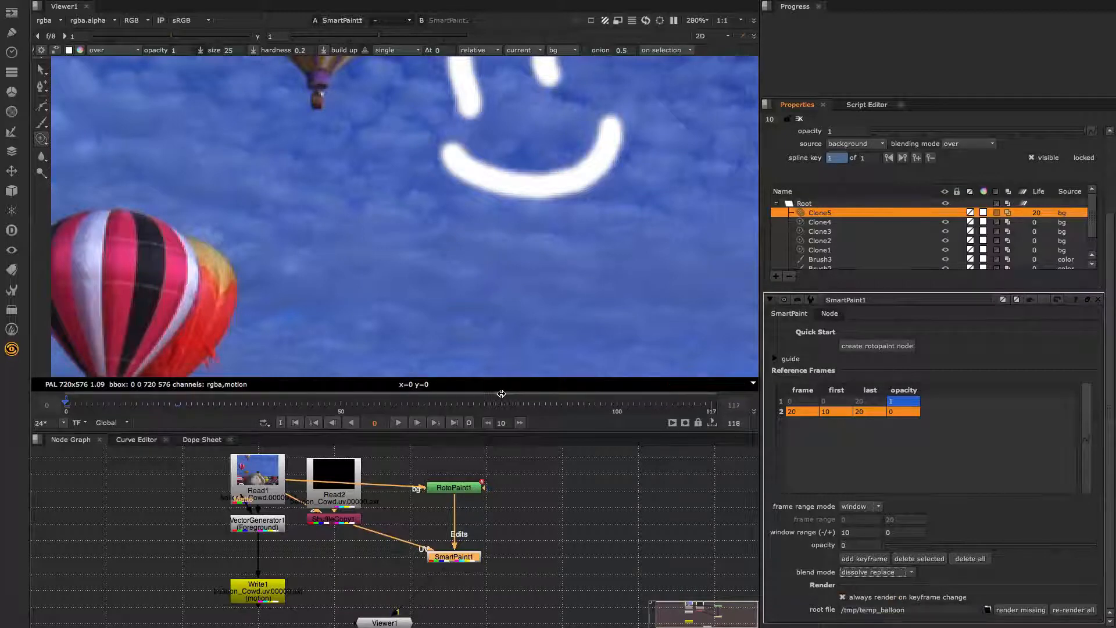
{"action": "mouse_move", "coordinate": [76, 402]}
{"action": "left_mouse_down"}
{"action": "mouse_move", "coordinate": [177, 406]}
{"action": "mouse_move", "coordinate": [65, 407]}
{"action": "left_mouse_up"}
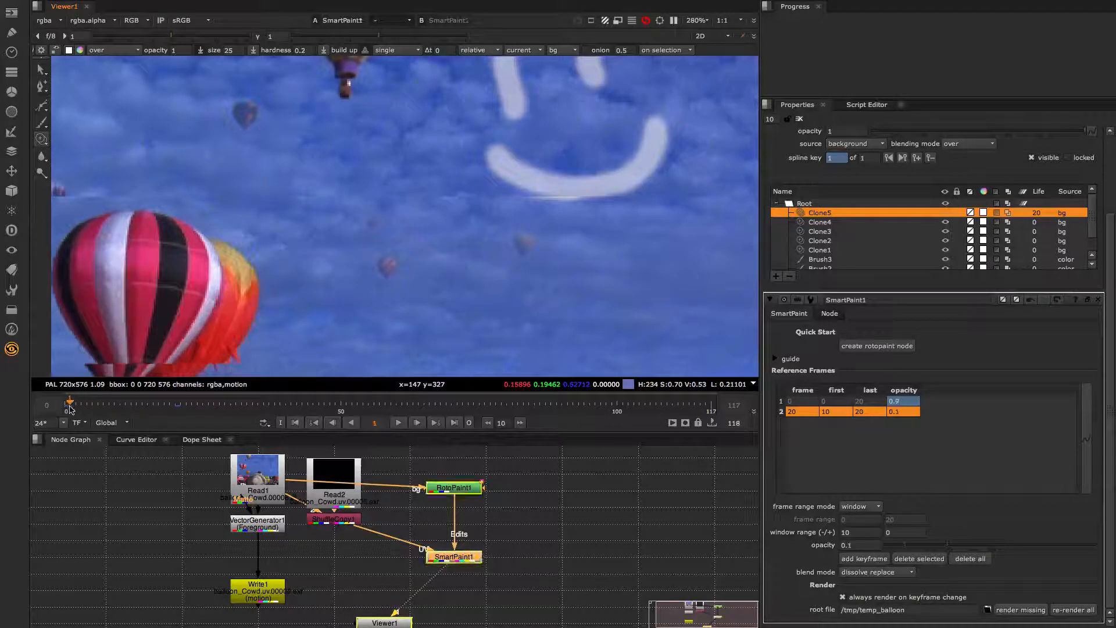
{"action": "left_click", "coordinate": [881, 575]}
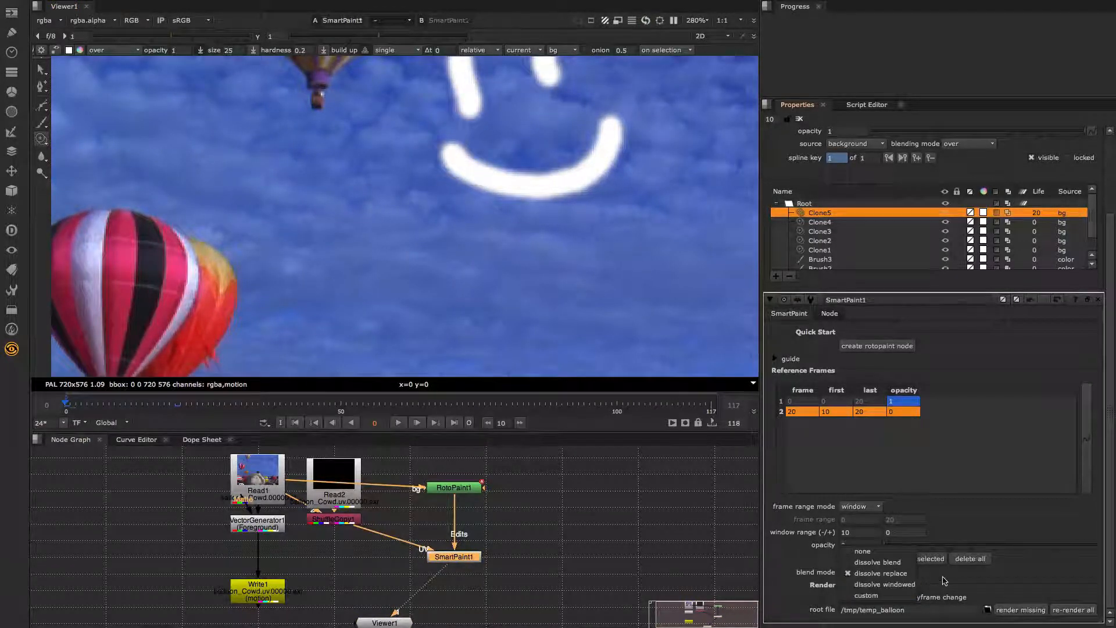
{"action": "left_click", "coordinate": [943, 580]}
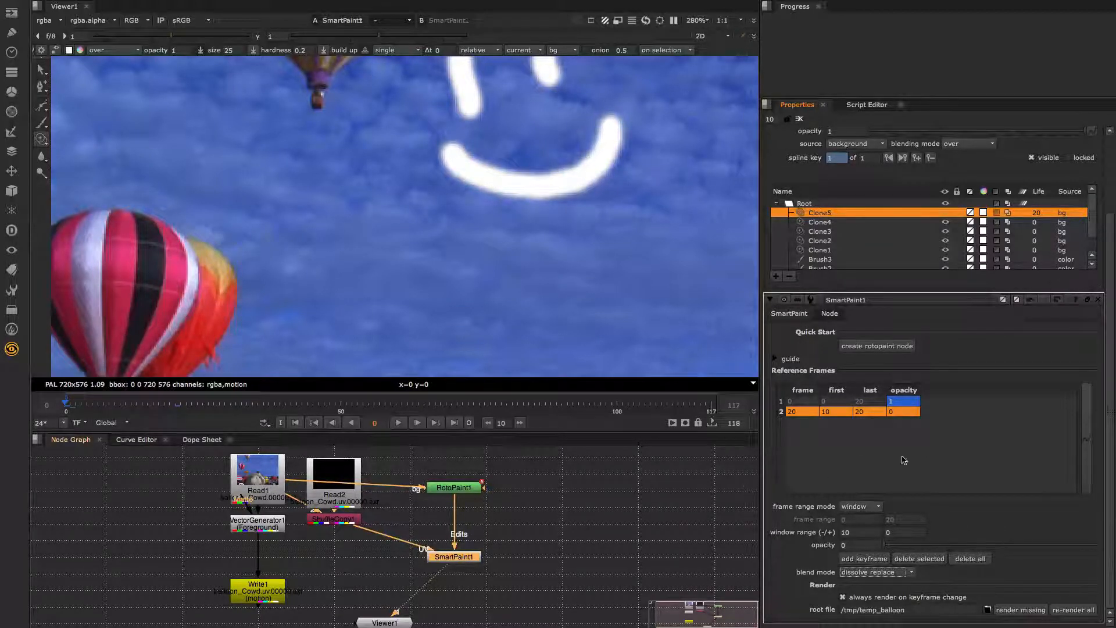
{"action": "scroll", "coordinate": [921, 459], "scroll_direction": "up", "scroll_amount": 4}
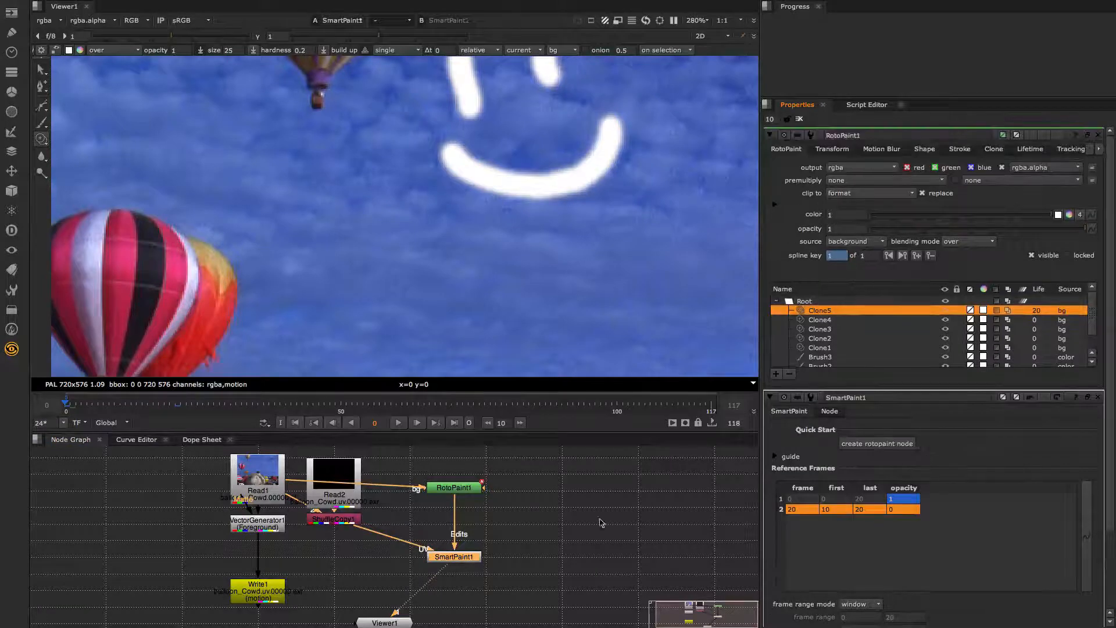
- View RotoPaint1's output, check its alpha channel, then switch back to RGB
{"action": "left_click", "coordinate": [460, 492]}
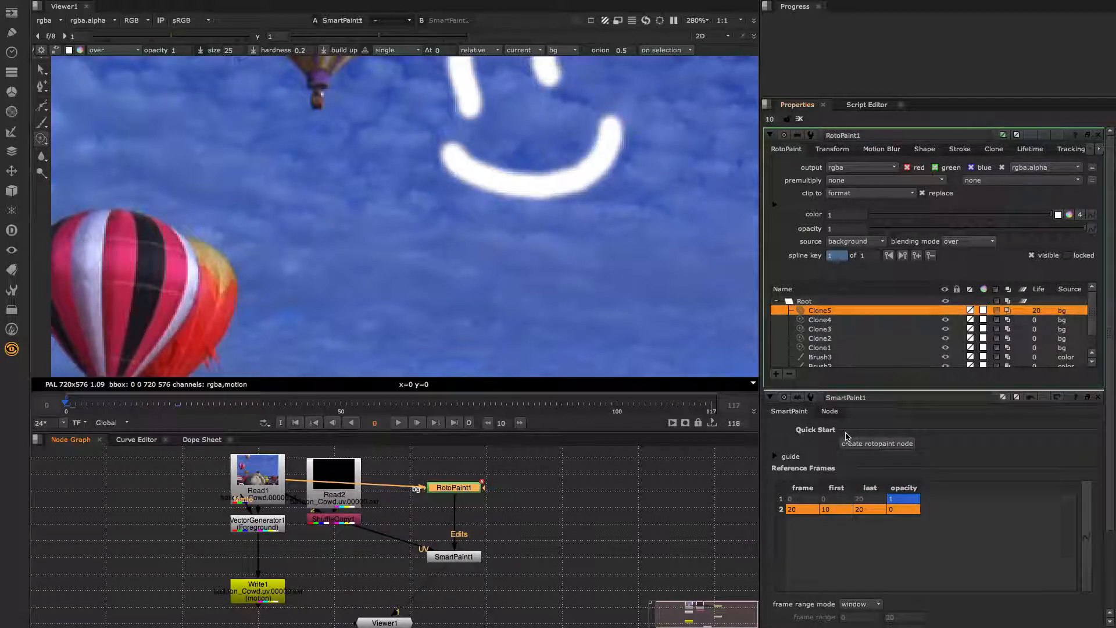
{"action": "key", "text": "1"}
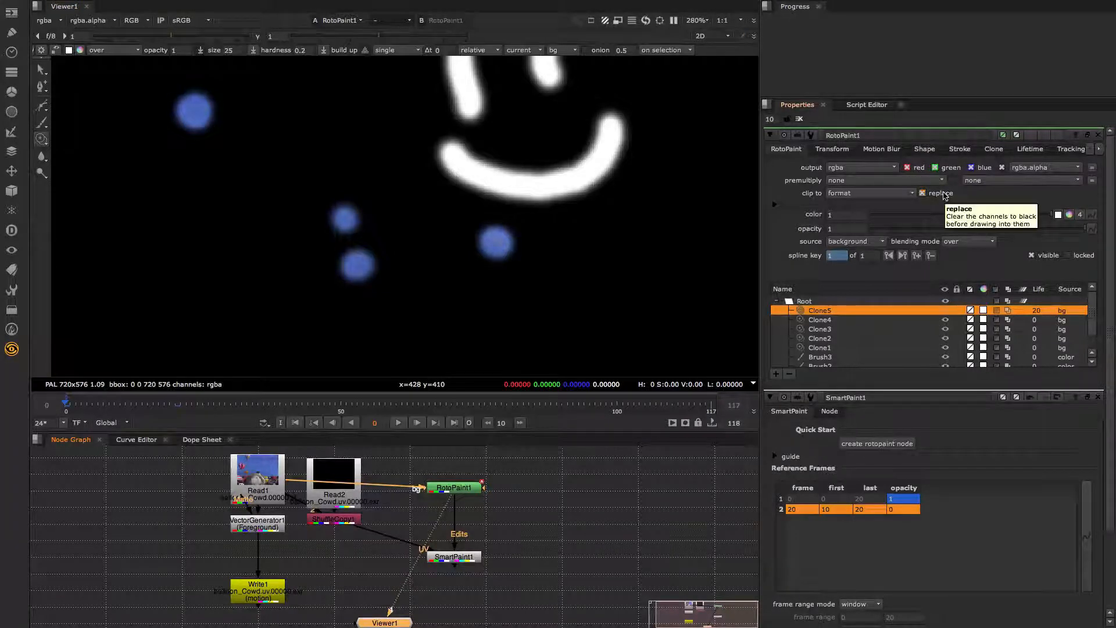
{"action": "left_click", "coordinate": [776, 207]}
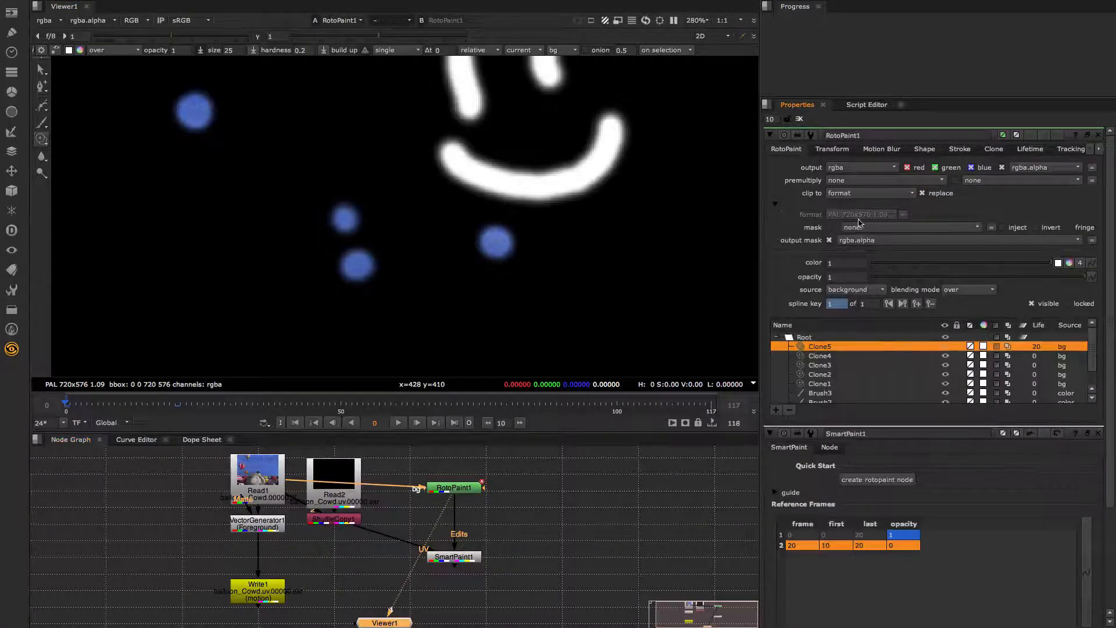
{"action": "key", "text": "a"}
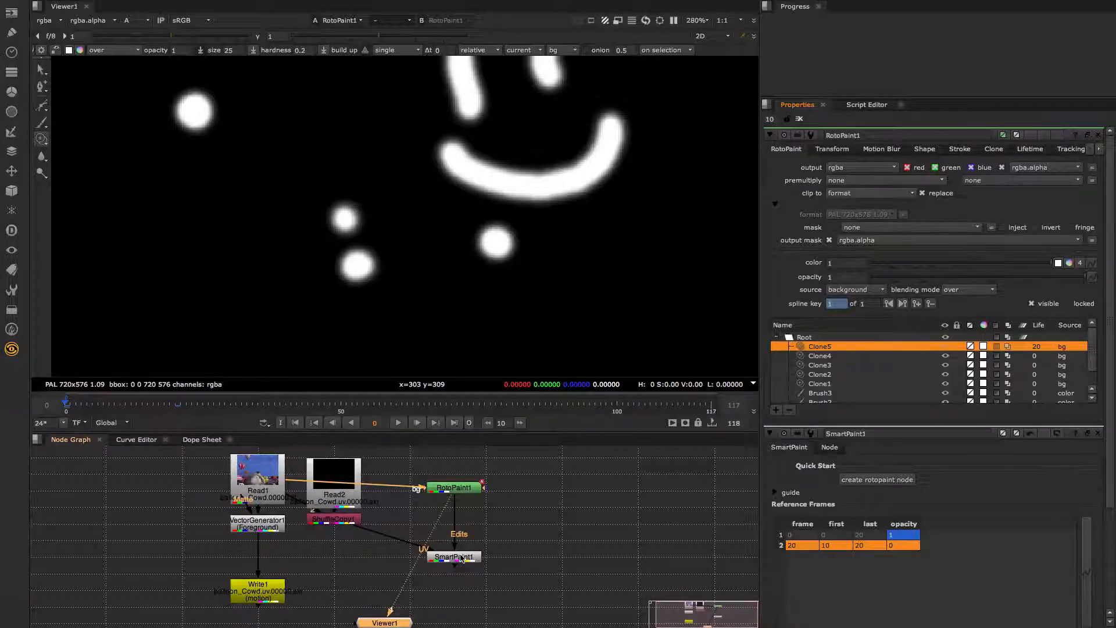
{"action": "left_click", "coordinate": [459, 489]}
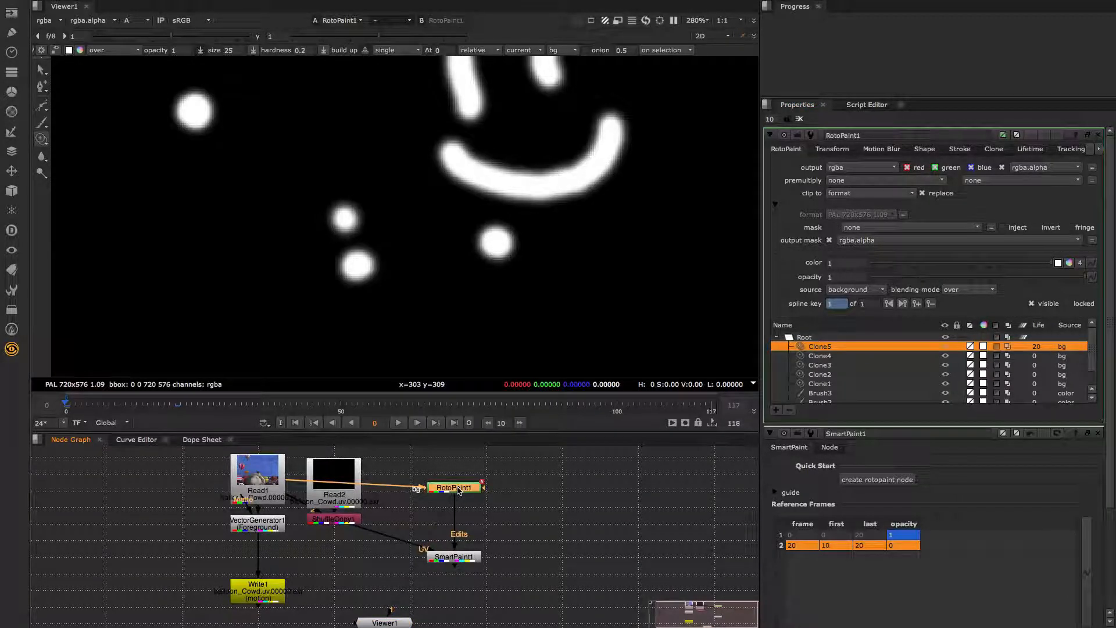
{"action": "key", "text": "1"}
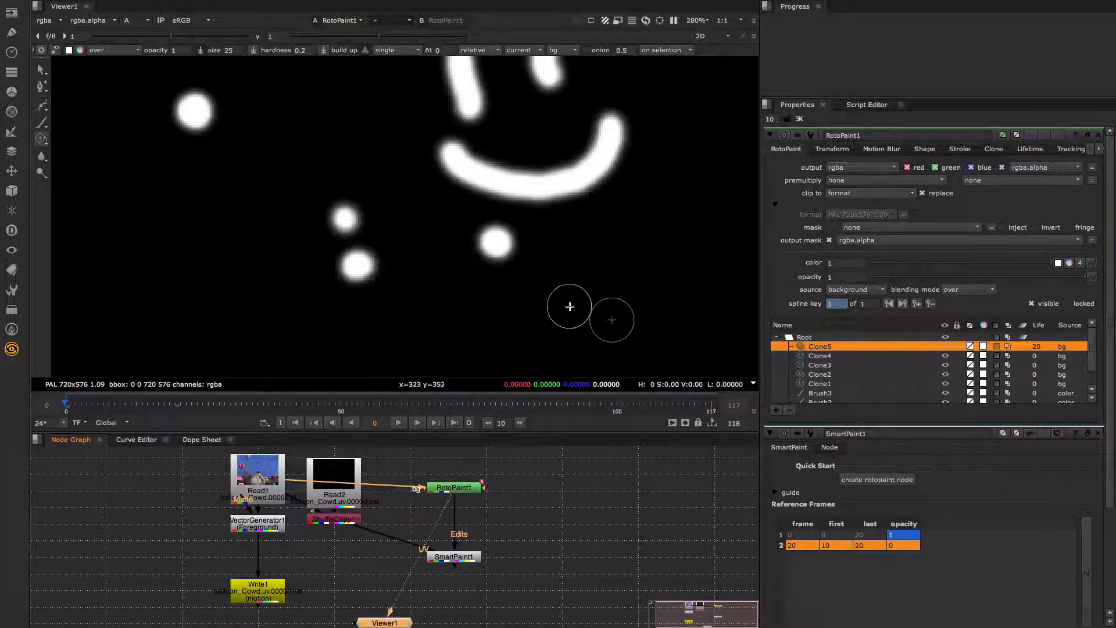
{"action": "key", "text": "a"}
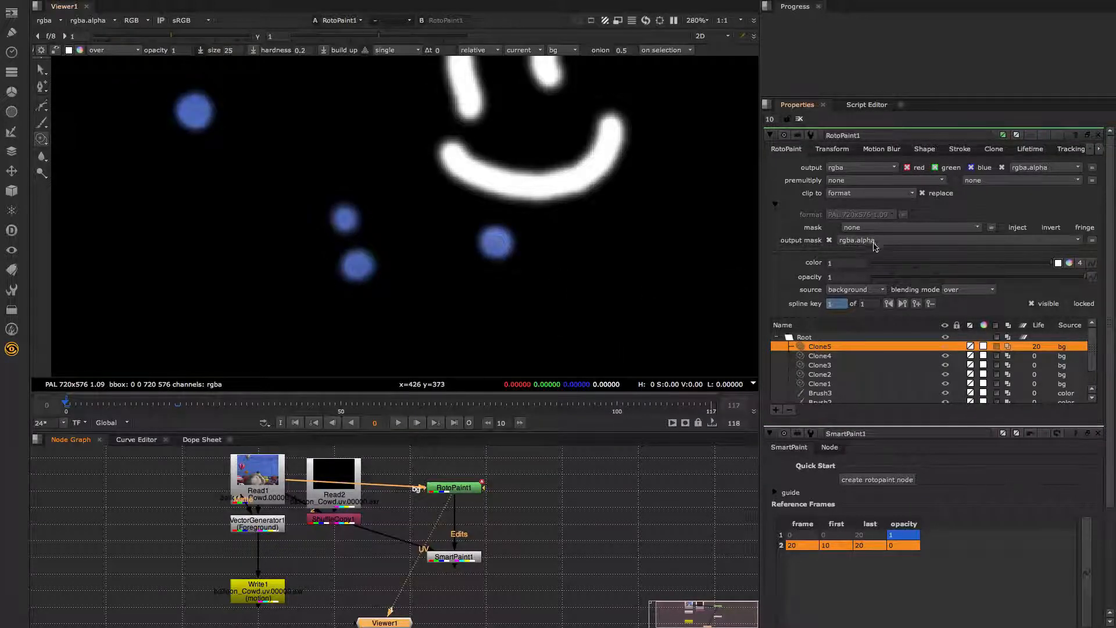
- Reposition the node graph and show SmartPaint1's result in the viewer
{"action": "left_click", "coordinate": [476, 489]}
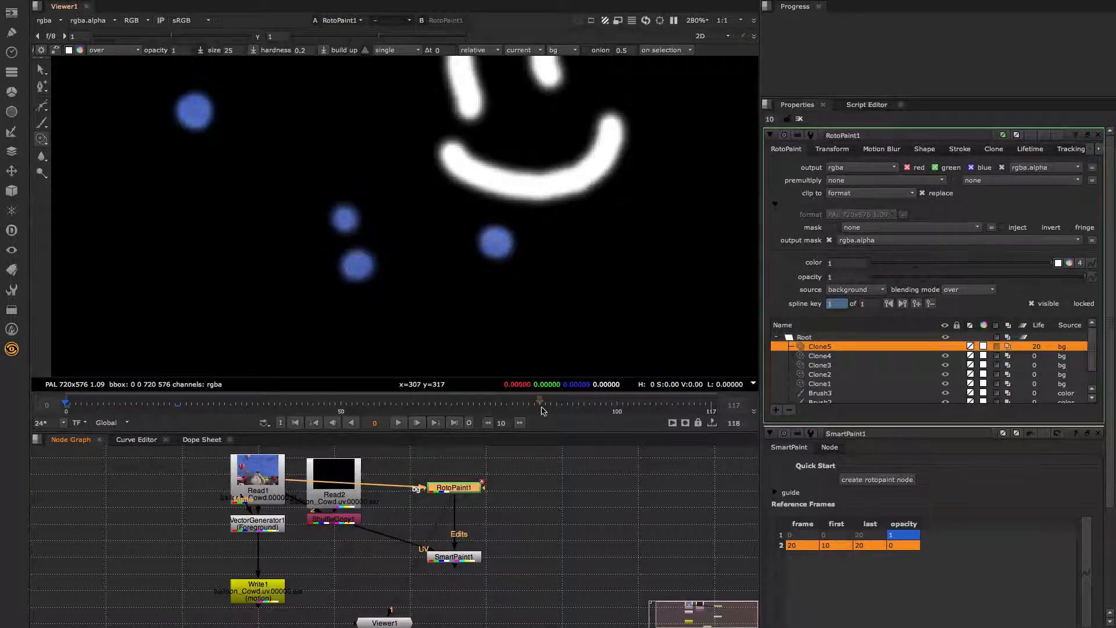
{"action": "middle_click_drag", "start_coordinate": [555, 469], "coordinate": [556, 489]}
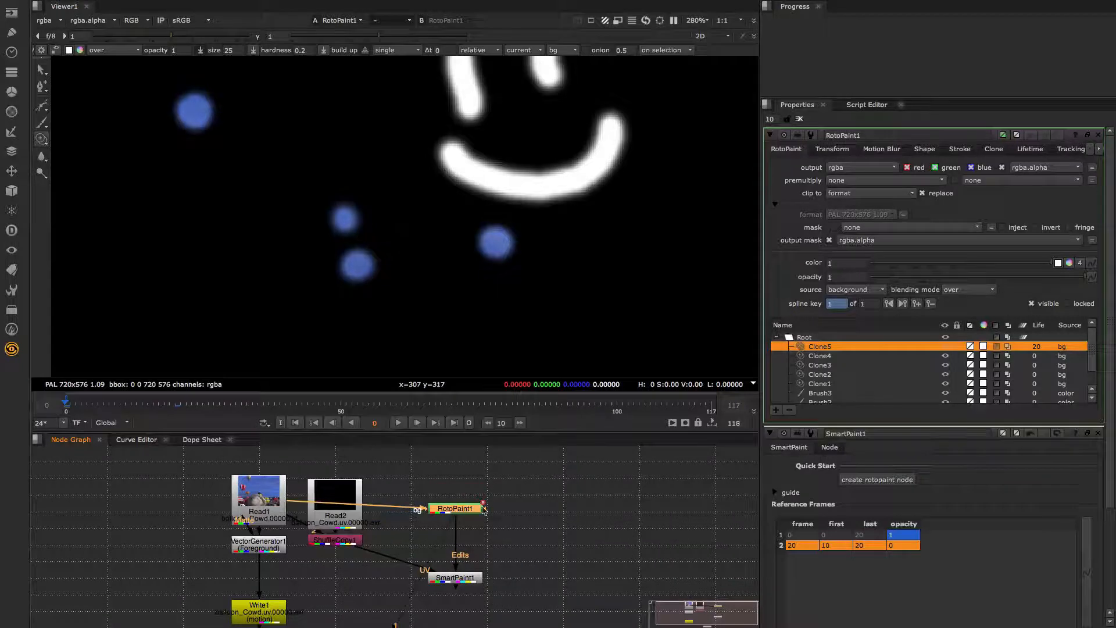
{"action": "left_click", "coordinate": [472, 577]}
{"action": "key", "text": "1"}
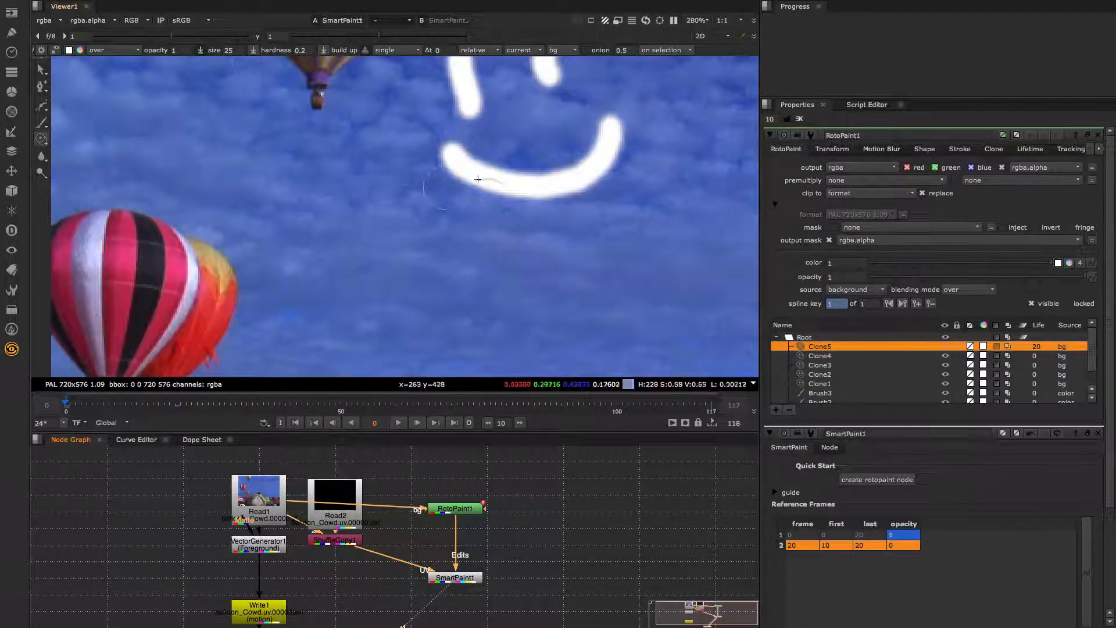
- Clone orange, striped and white balloon texture patches onto the striped balloon and nearby sky
{"action": "left_click", "coordinate": [243, 287], "text": "ctrl"}
{"action": "middle_click_drag", "start_coordinate": [243, 288], "coordinate": [429, 277]}
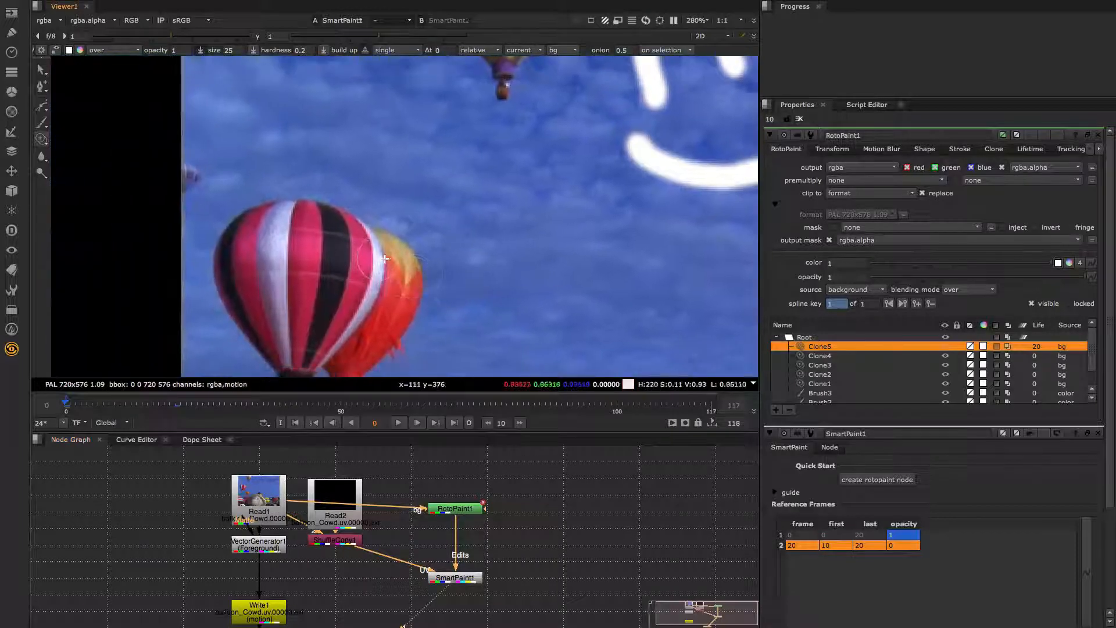
{"action": "left_click_drag", "start_coordinate": [380, 260], "coordinate": [396, 269]}
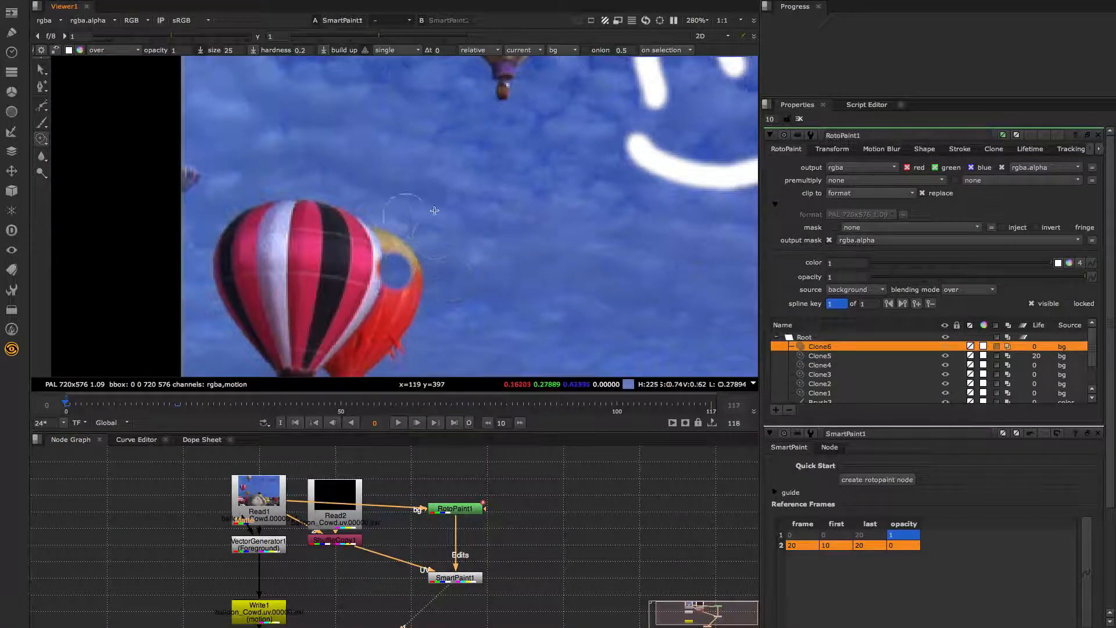
{"action": "left_click", "coordinate": [445, 259]}
{"action": "left_click", "coordinate": [446, 260]}
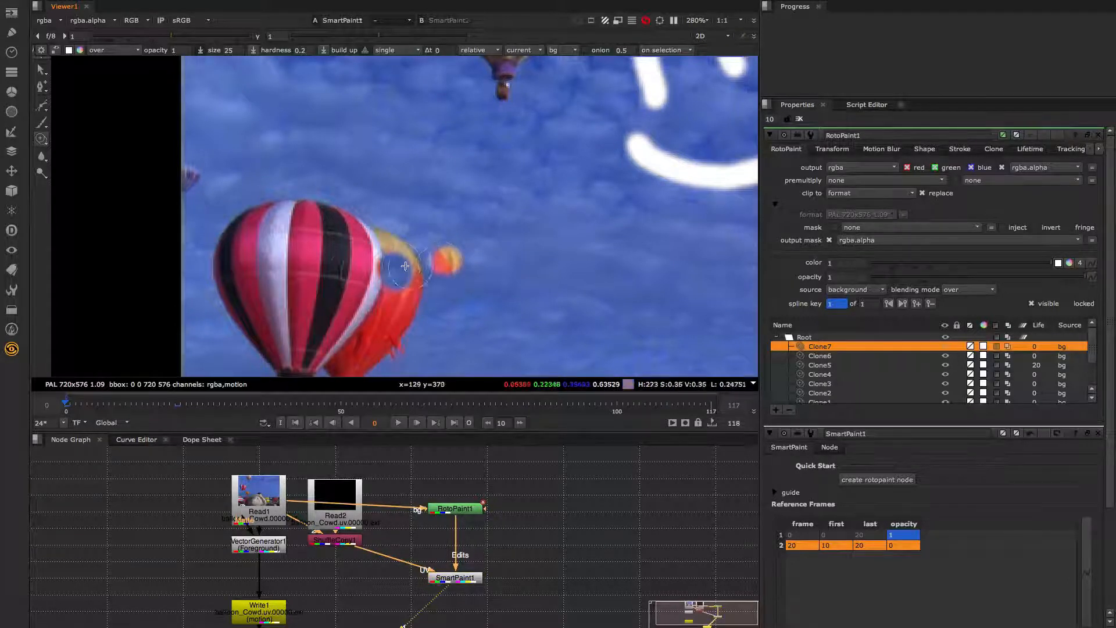
{"action": "left_click", "coordinate": [388, 272]}
{"action": "left_click", "coordinate": [398, 278]}
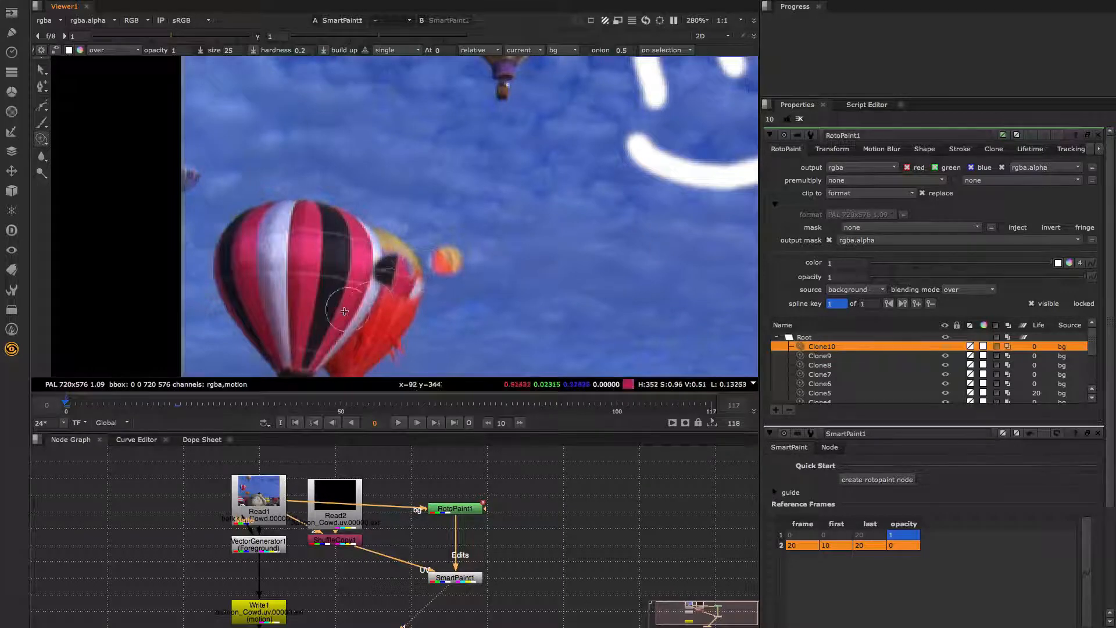
{"action": "left_click", "coordinate": [351, 254]}
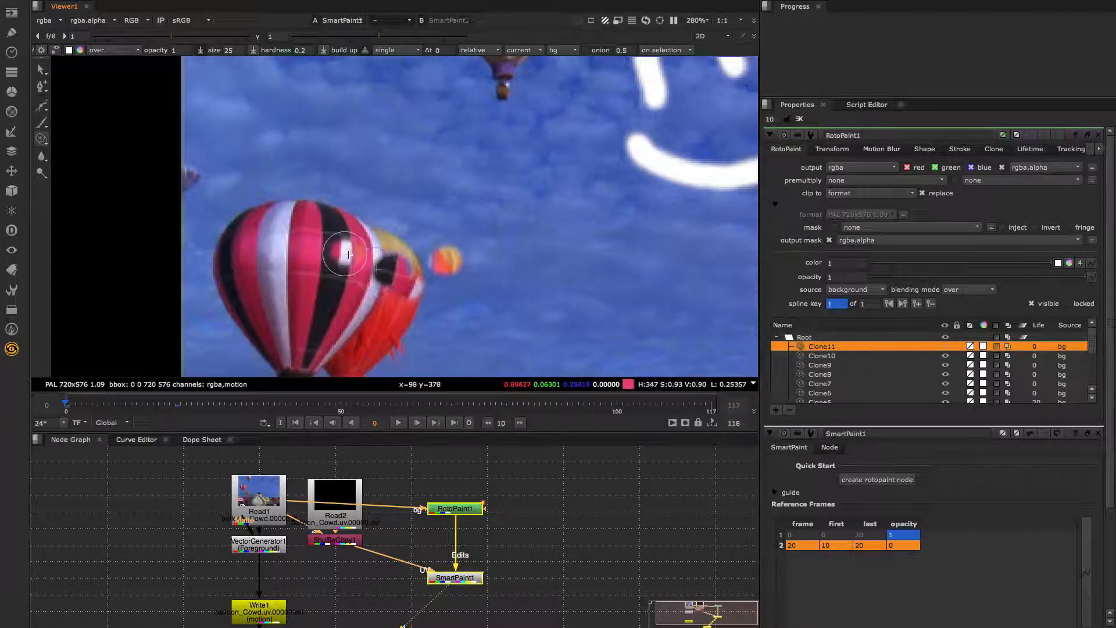
{"action": "left_click", "coordinate": [361, 256]}
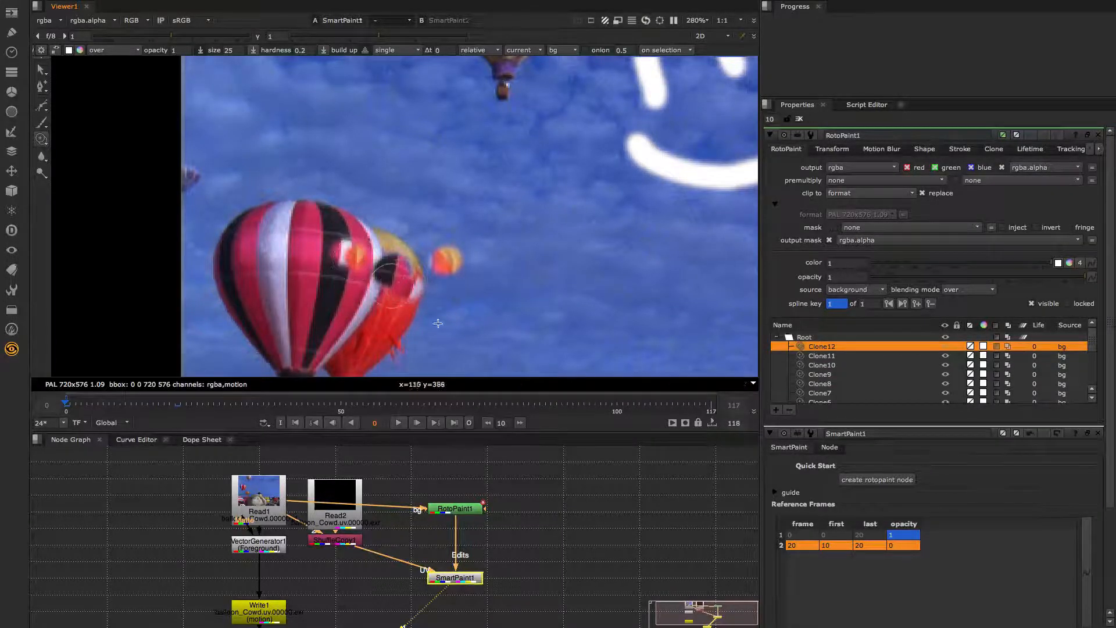
{"action": "middle_click_drag", "start_coordinate": [538, 472], "coordinate": [563, 495]}
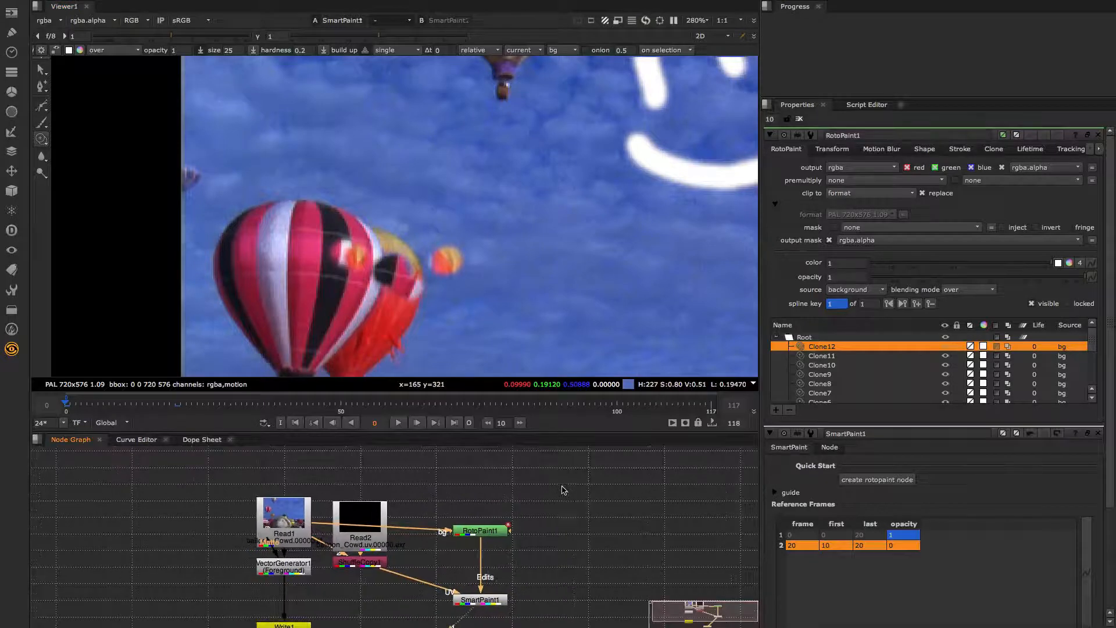
{"action": "left_click", "coordinate": [550, 489]}
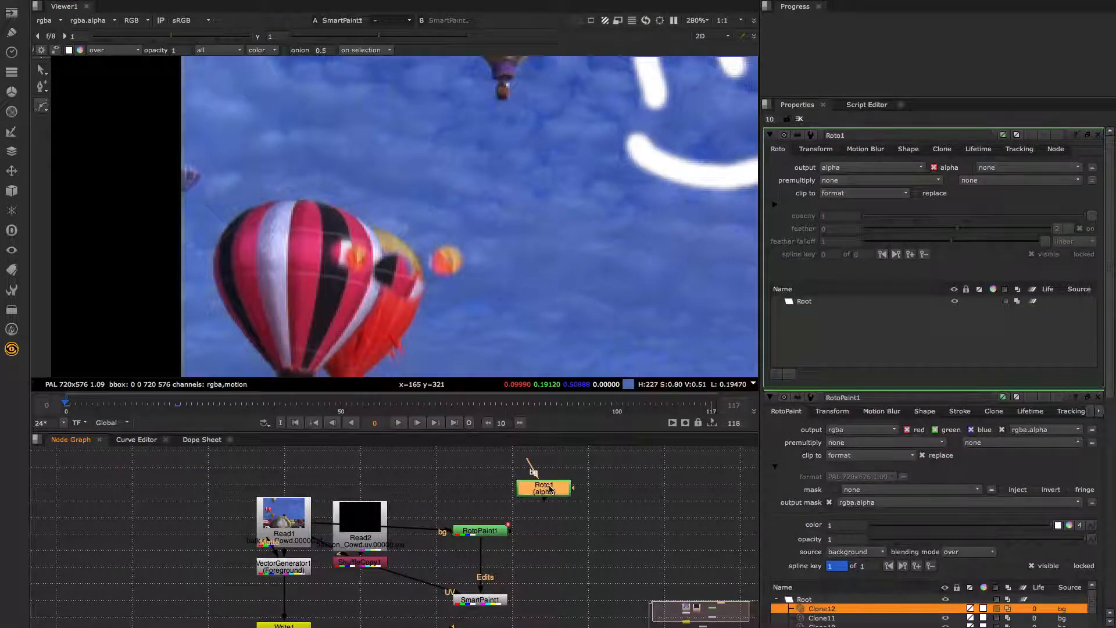
- Create RotoPaint2 with its bg input connected to Read1 and view its output
{"action": "key", "text": "Delete"}
{"action": "key", "text": "p"}
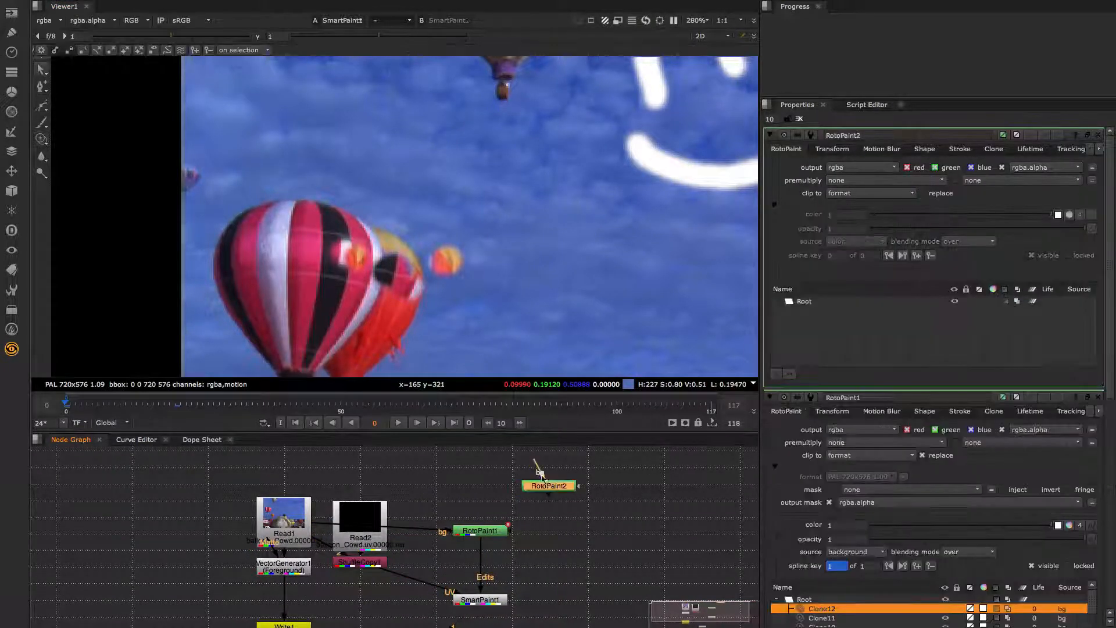
{"action": "left_click_drag", "start_coordinate": [535, 466], "coordinate": [285, 515]}
{"action": "key", "text": "1"}
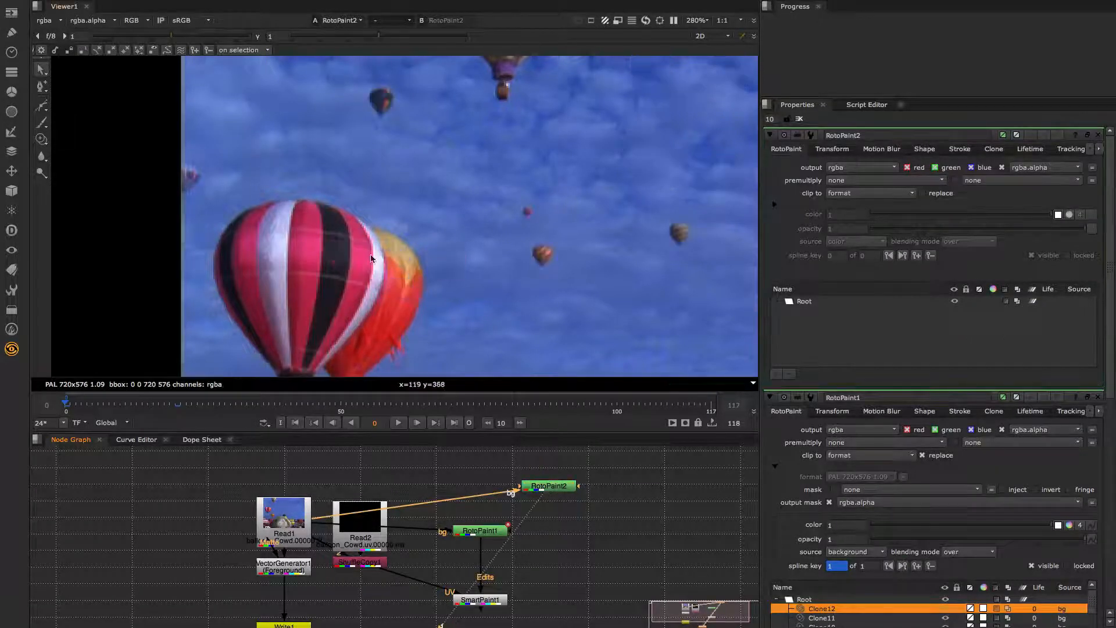
- Clone white patches onto the striped balloon in RotoPaint2 and connect it to RotoPaint1's bg1 input
{"action": "left_click", "coordinate": [41, 138]}
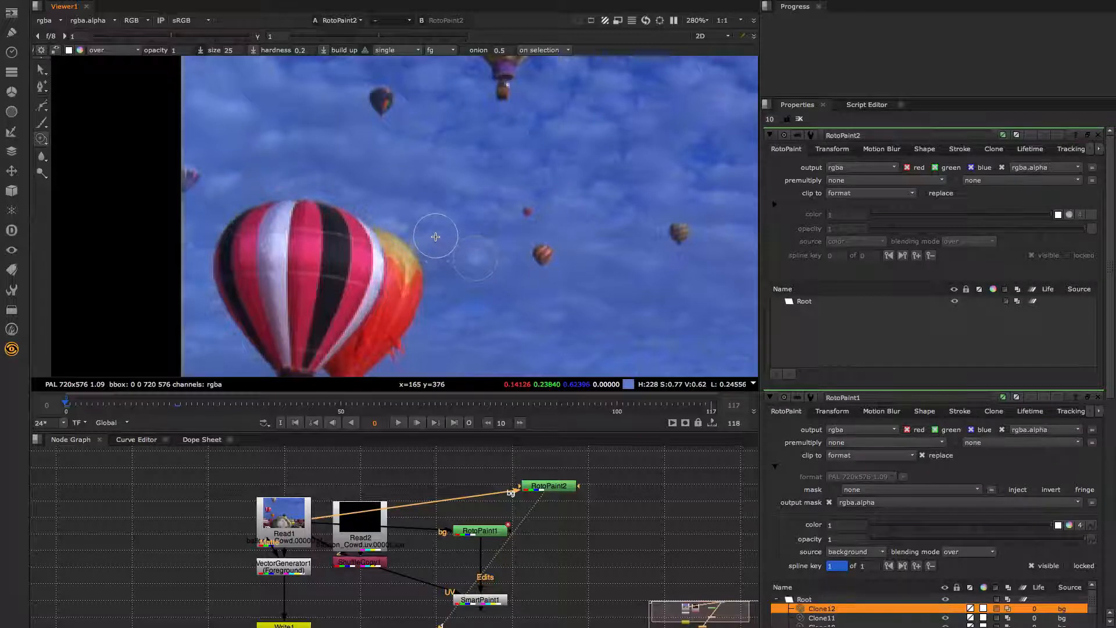
{"action": "mouse_move", "coordinate": [352, 259]}
{"action": "left_mouse_down"}
{"action": "mouse_move", "coordinate": [297, 251]}
{"action": "mouse_move", "coordinate": [247, 265]}
{"action": "left_mouse_up"}
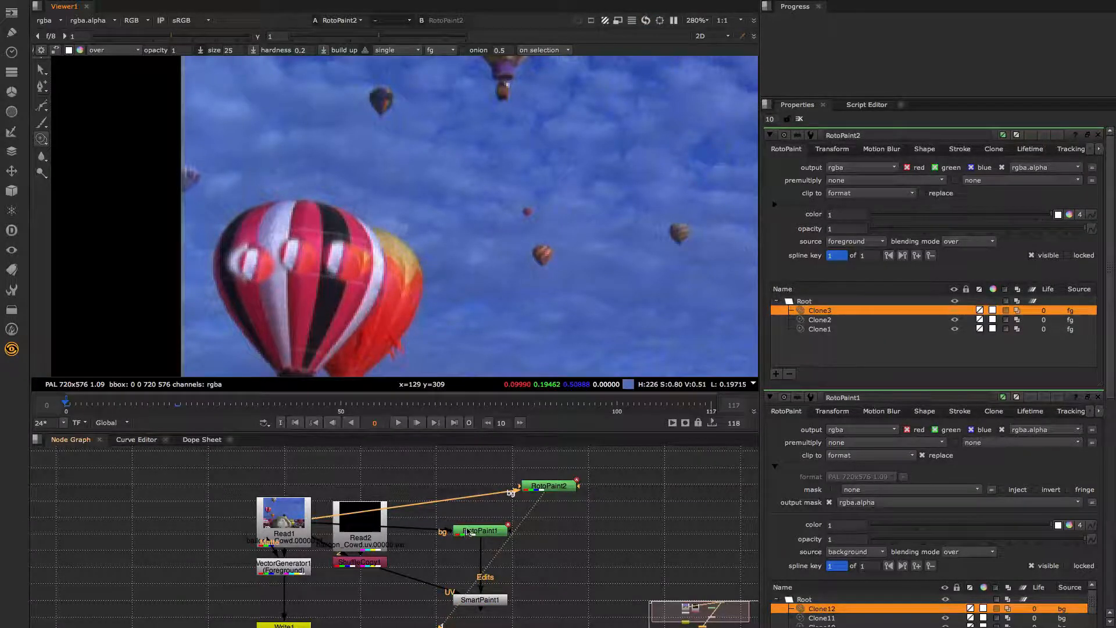
{"action": "left_click_drag", "start_coordinate": [467, 529], "coordinate": [550, 486]}
{"action": "left_click_drag", "start_coordinate": [491, 550], "coordinate": [496, 533]}
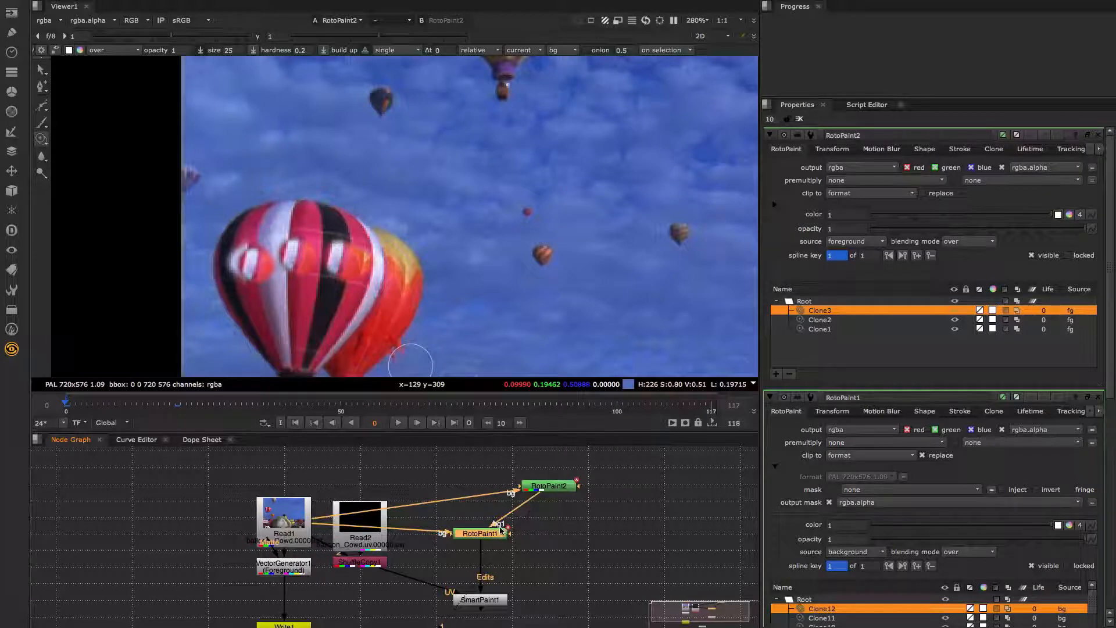
- Switch RotoPaint1 to the Reveal brush with source bg1 and reveal white patches across the striped balloon
{"action": "double_click", "coordinate": [494, 534]}
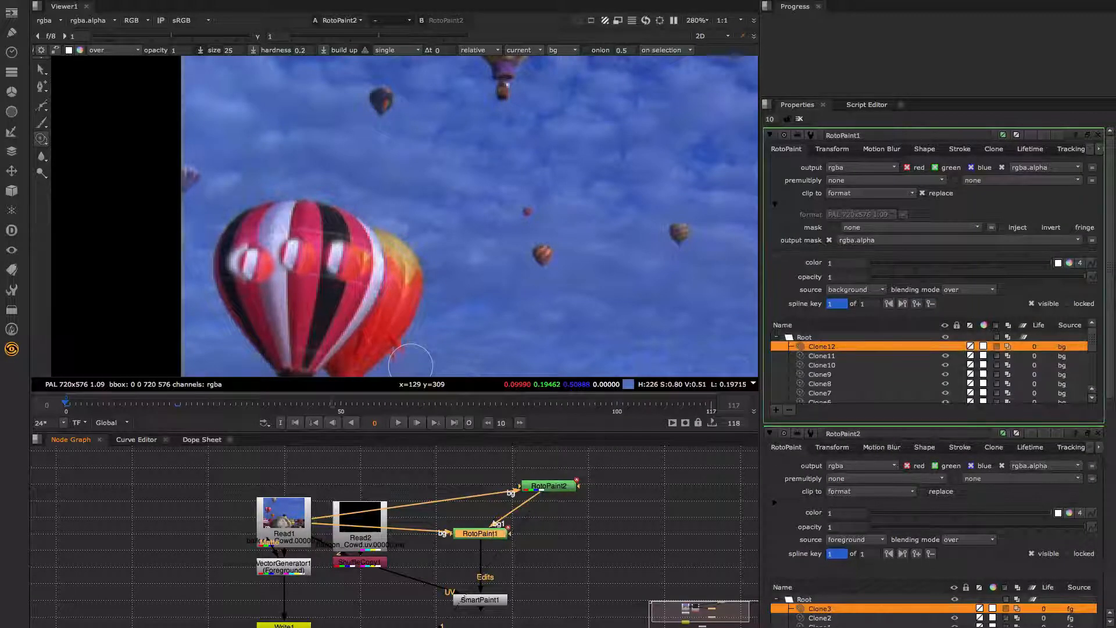
{"action": "left_click", "coordinate": [43, 140]}
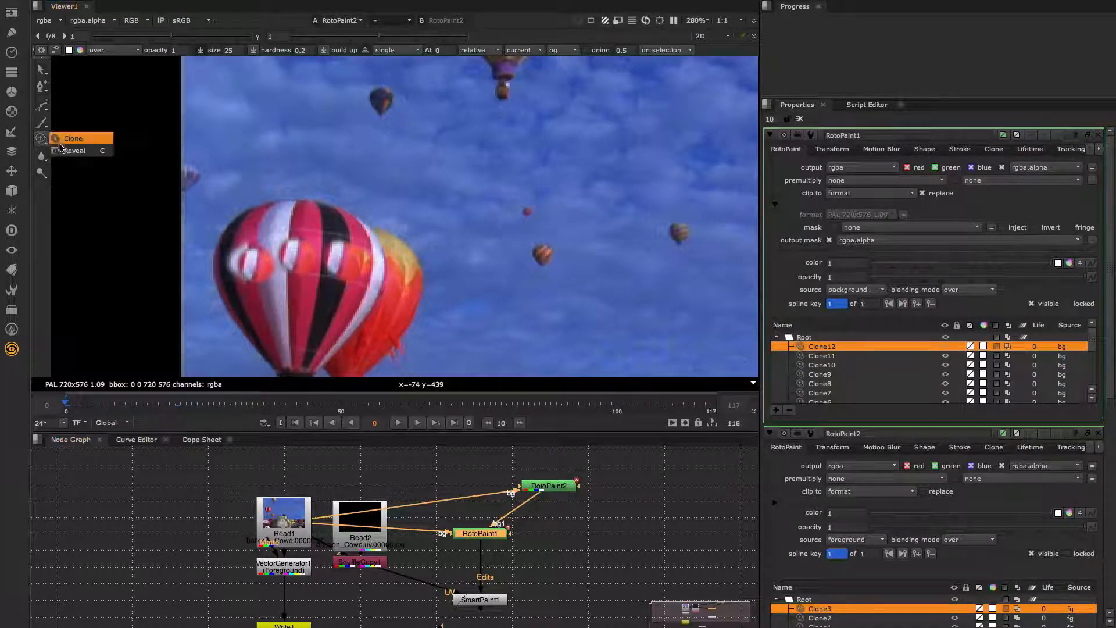
{"action": "left_click", "coordinate": [63, 150]}
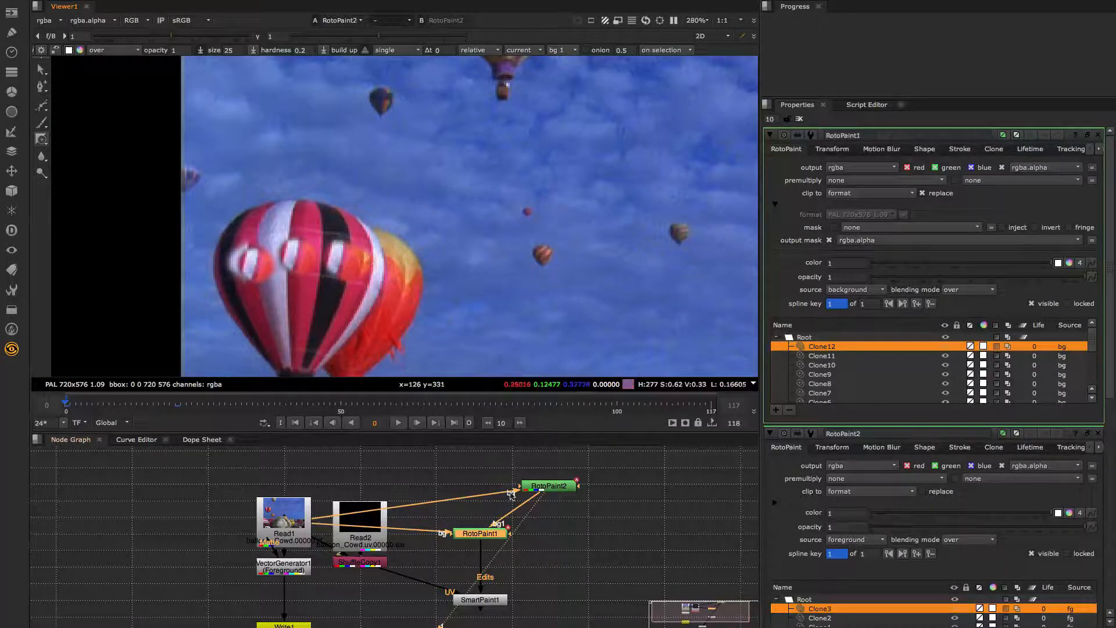
{"action": "left_click", "coordinate": [498, 597]}
{"action": "key", "text": "1"}
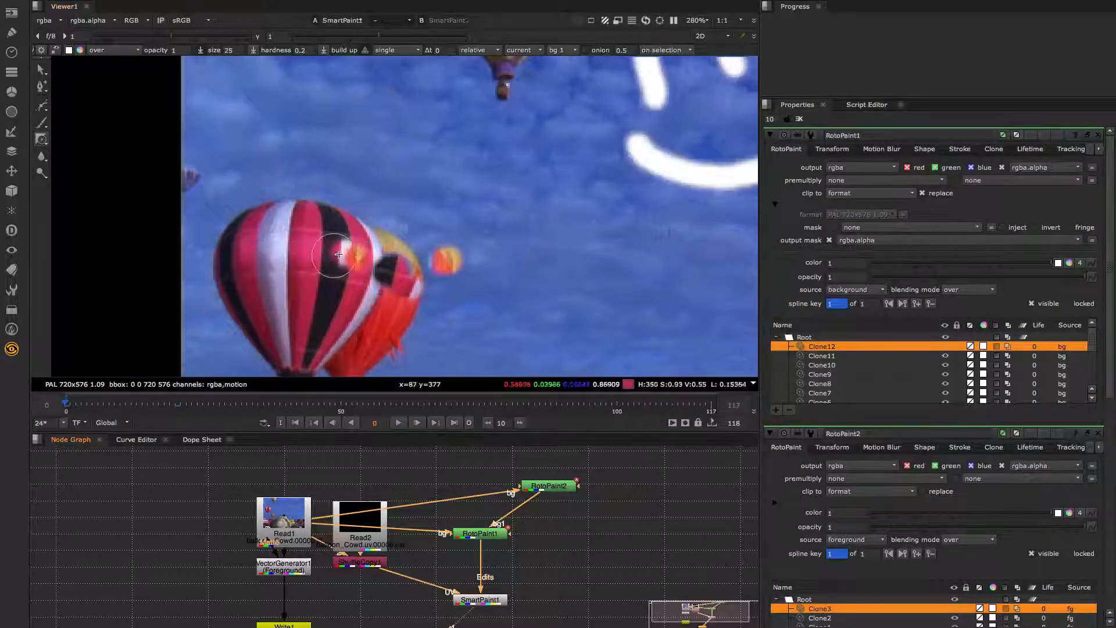
{"action": "left_click", "coordinate": [341, 249]}
{"action": "left_click_drag", "start_coordinate": [340, 248], "coordinate": [245, 257]}
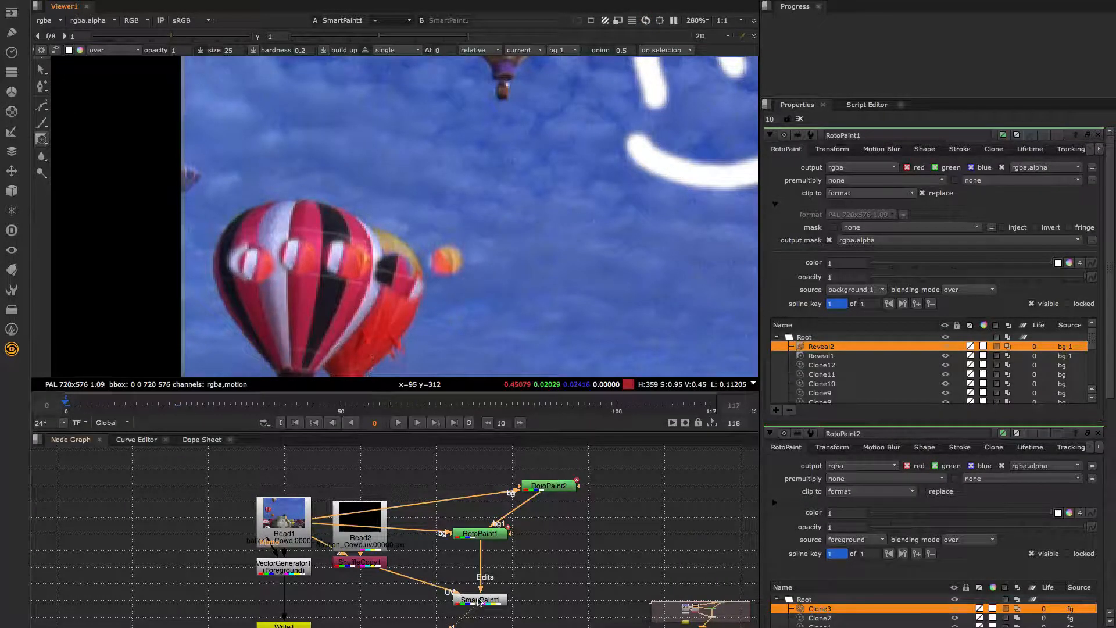
- Step from frame 0 to 10 and back to check the revealed patches, then open RotoPaint2's properties
{"action": "key", "text": "Right"}
{"action": "key", "text": "Right"}
{"action": "key", "text": "Right"}
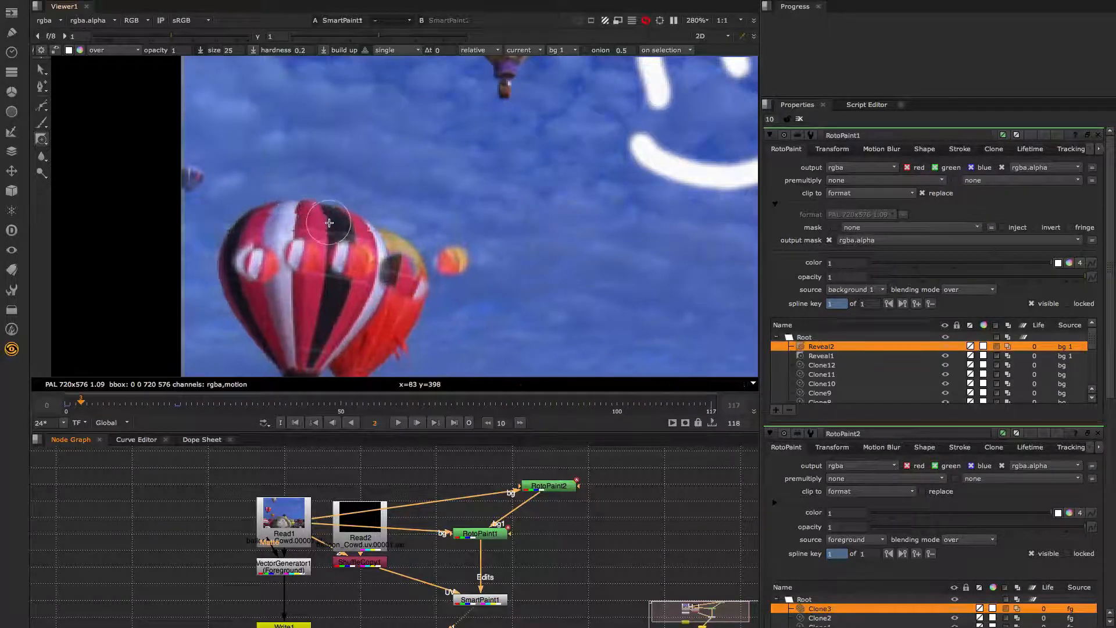
{"action": "key", "text": "Right"}
{"action": "key", "text": "Right"}
{"action": "key", "text": "Right"}
{"action": "key", "text": "Right"}
{"action": "key", "text": "Right"}
{"action": "key", "text": "Right"}
{"action": "key", "text": "Right"}
{"action": "key", "text": "Right"}
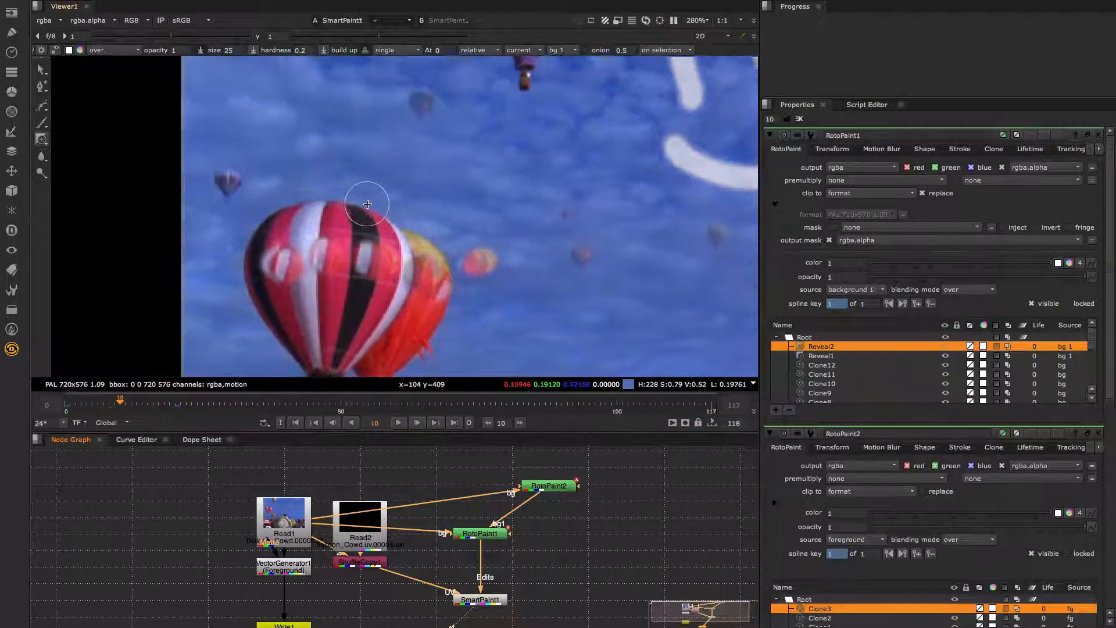
{"action": "key", "text": "Left"}
{"action": "key", "text": "Left"}
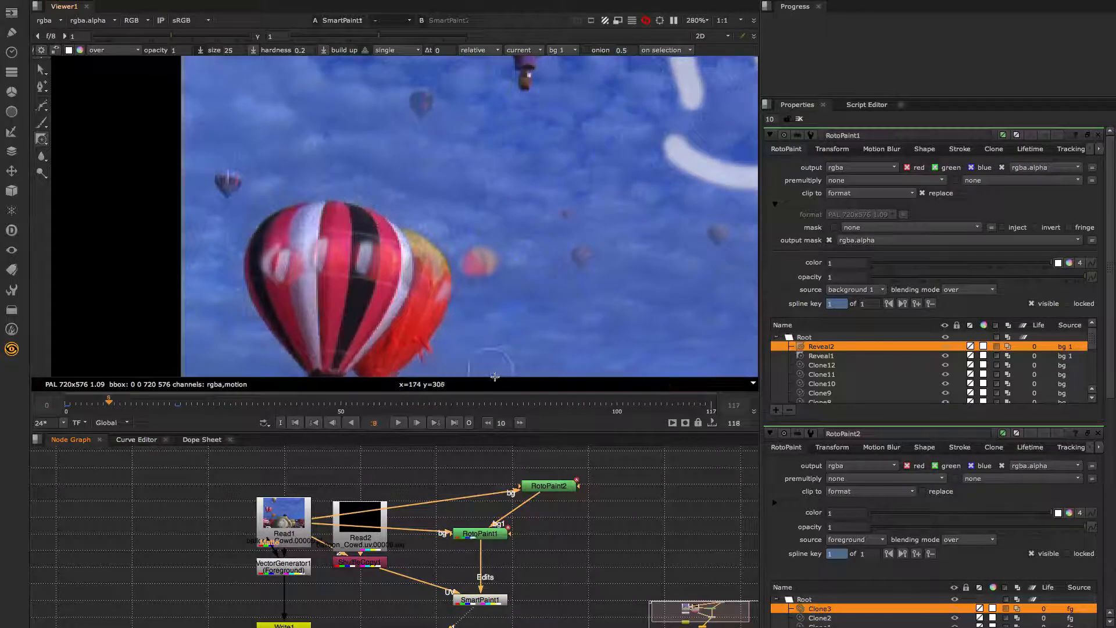
{"action": "key", "text": "Left"}
{"action": "key", "text": "Left"}
{"action": "key", "text": "Left"}
{"action": "key", "text": "Left"}
{"action": "key", "text": "Left"}
{"action": "key", "text": "Left"}
{"action": "key", "text": "Left"}
{"action": "key", "text": "Left"}
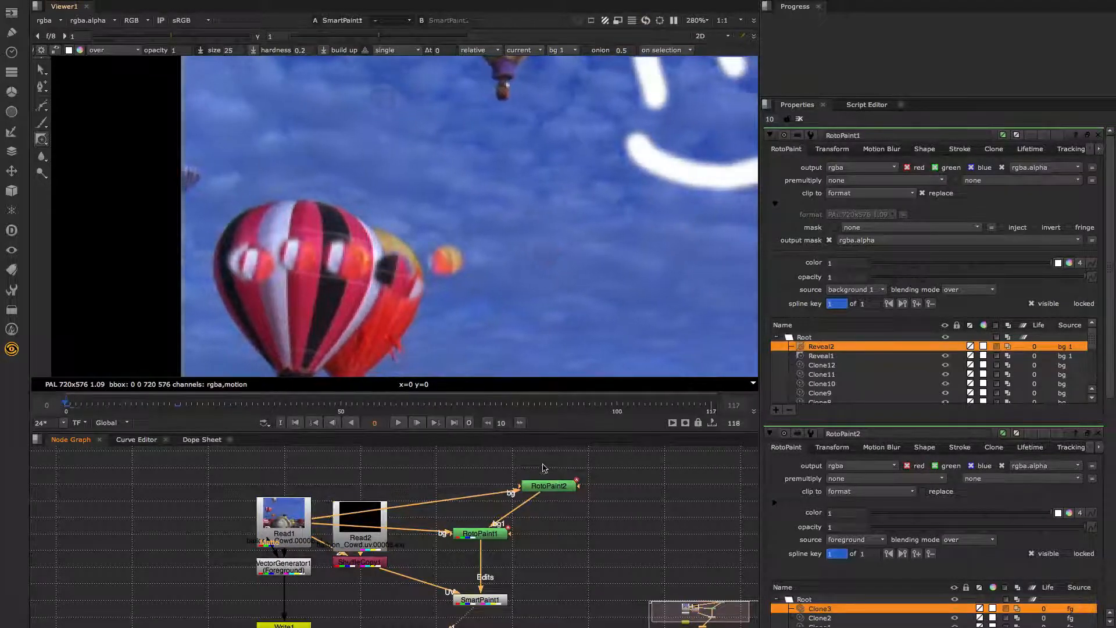
{"action": "double_click", "coordinate": [548, 484]}
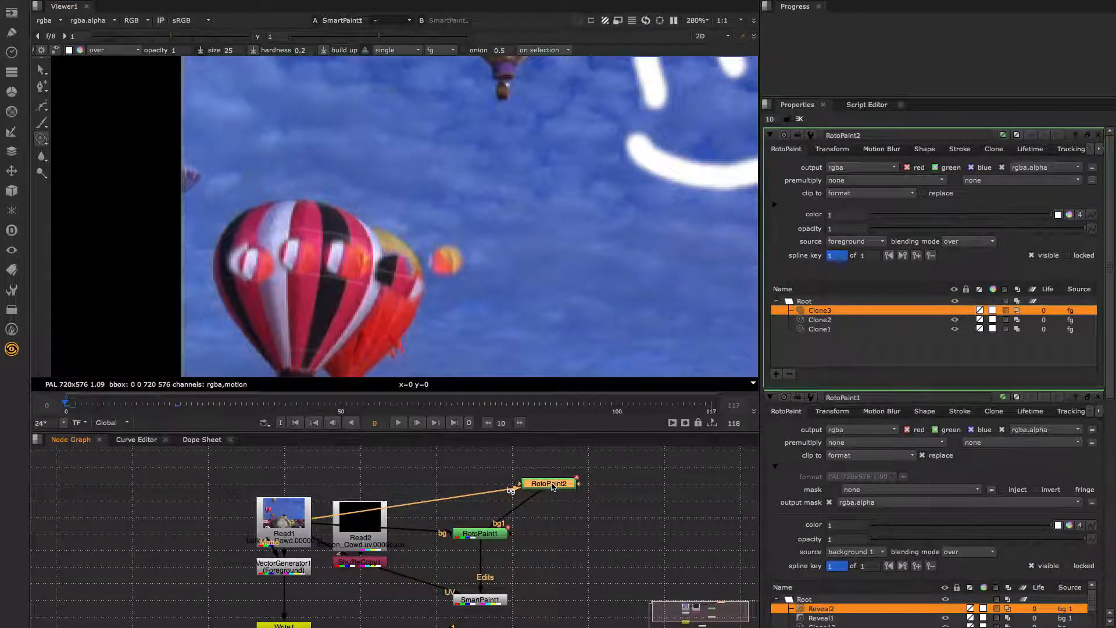